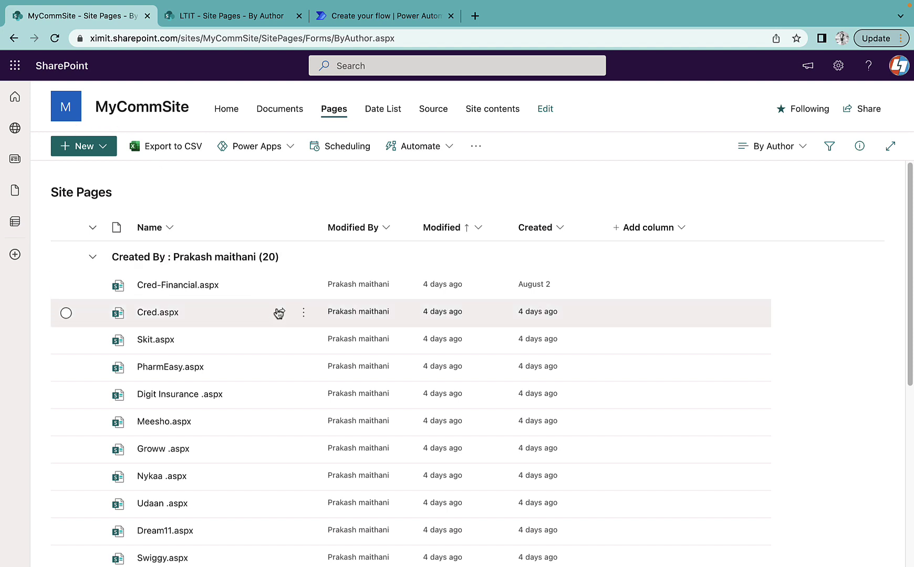
Scroll through MyCommSite's Site Pages and close the Swiggy Financial Data page.
{"action": "scroll", "coordinate": [298, 394], "scroll_direction": "down", "scroll_amount": 5}
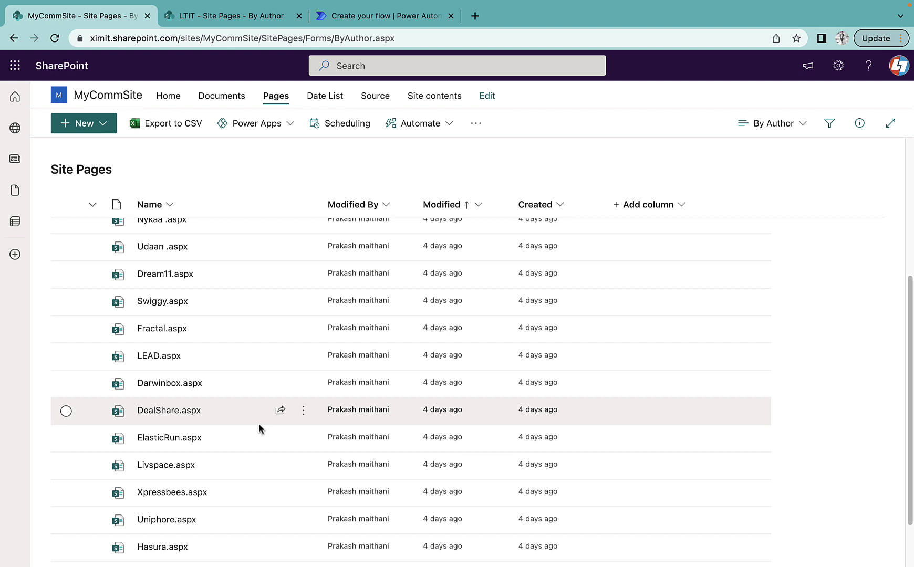
{"action": "scroll", "coordinate": [259, 427], "scroll_direction": "down", "scroll_amount": 1}
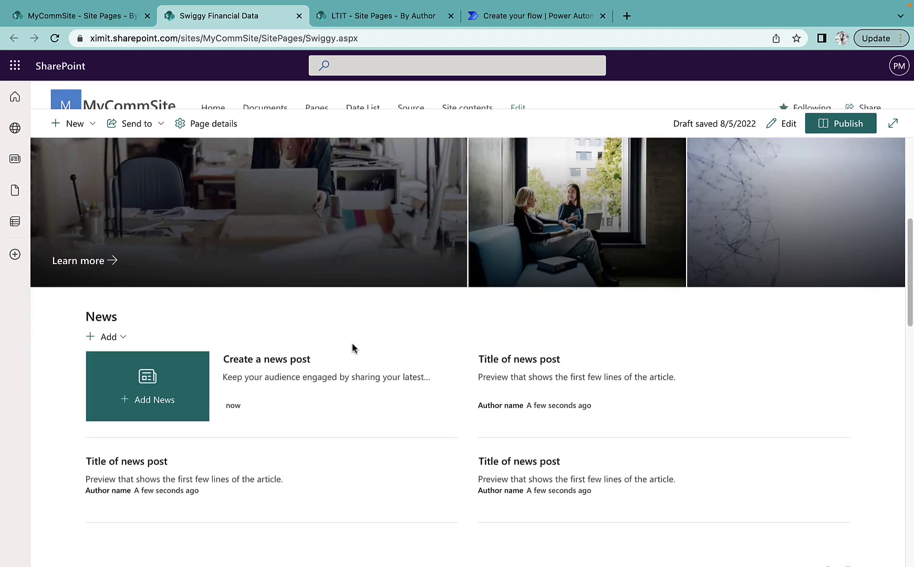
{"action": "scroll", "coordinate": [353, 347], "scroll_direction": "down", "scroll_amount": 15}
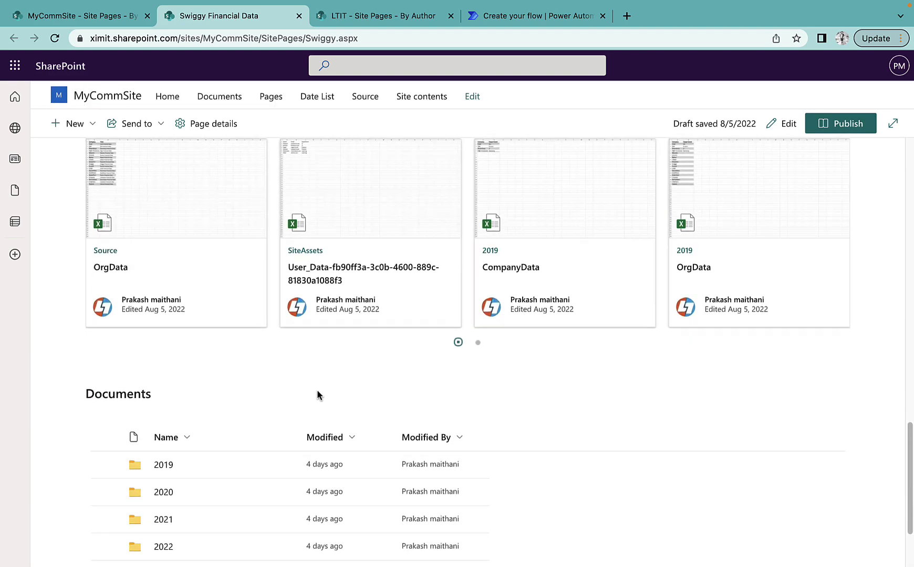
{"action": "scroll", "coordinate": [317, 392], "scroll_direction": "down", "scroll_amount": 3}
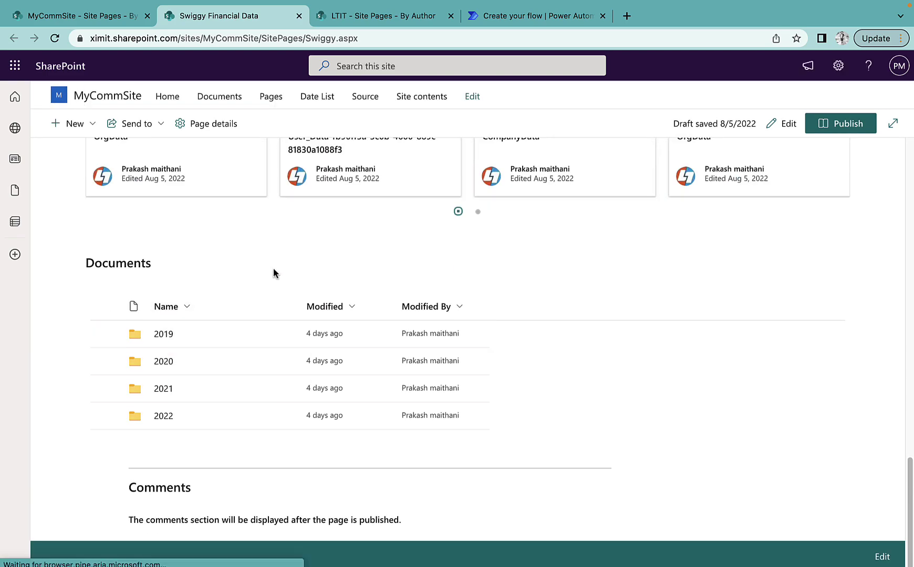
{"action": "left_click", "coordinate": [299, 16]}
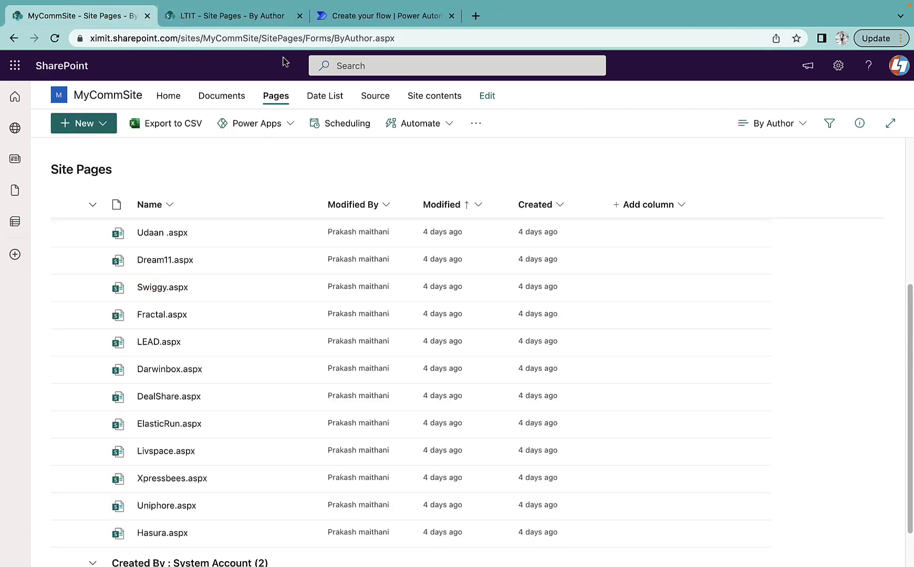
Compare LTIT's Site Pages, holding only a Templates folder, with MyCommSite's pages list.
{"action": "left_click", "coordinate": [215, 18]}
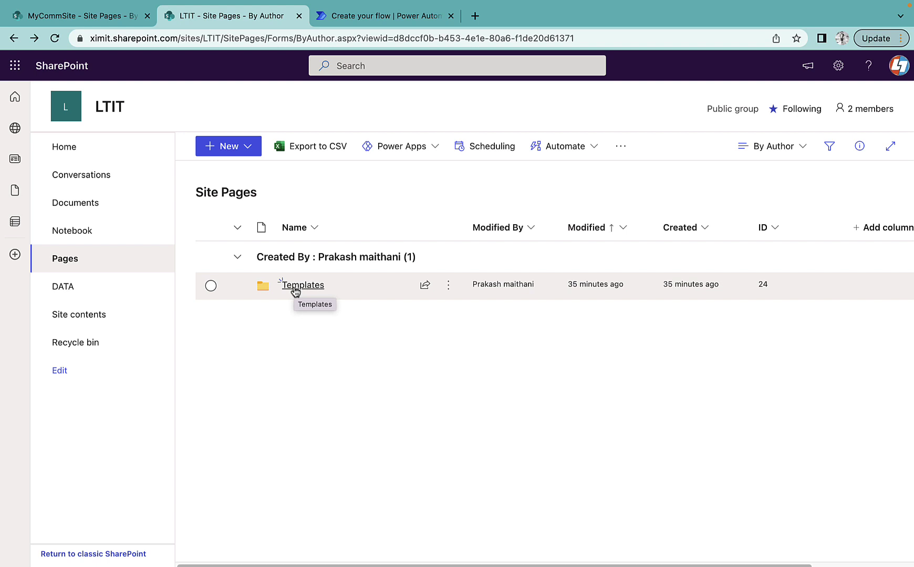
{"action": "left_click", "coordinate": [108, 21]}
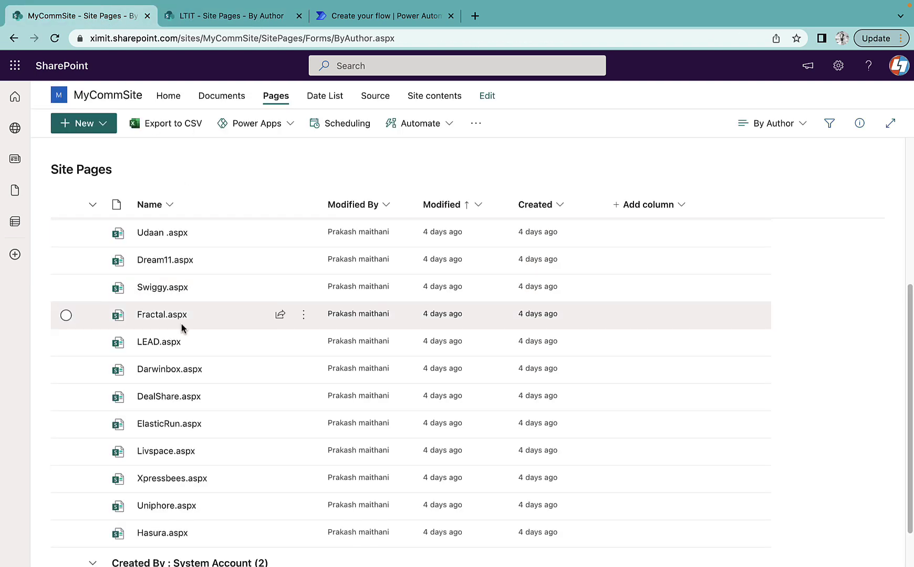
{"action": "left_click", "coordinate": [205, 20]}
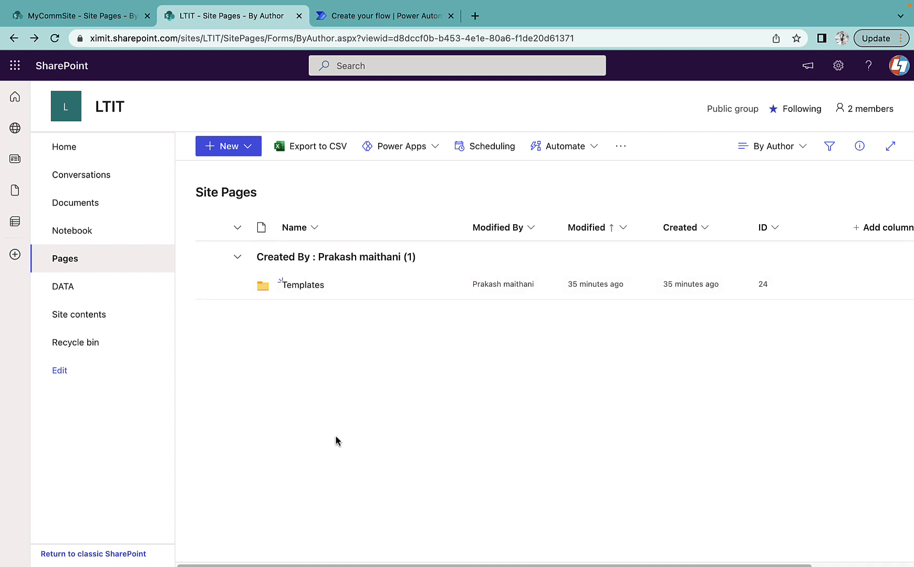
Create an instant cloud flow named 'Migrate Site Pages' with the Manually trigger a flow trigger.
{"action": "left_click", "coordinate": [353, 22]}
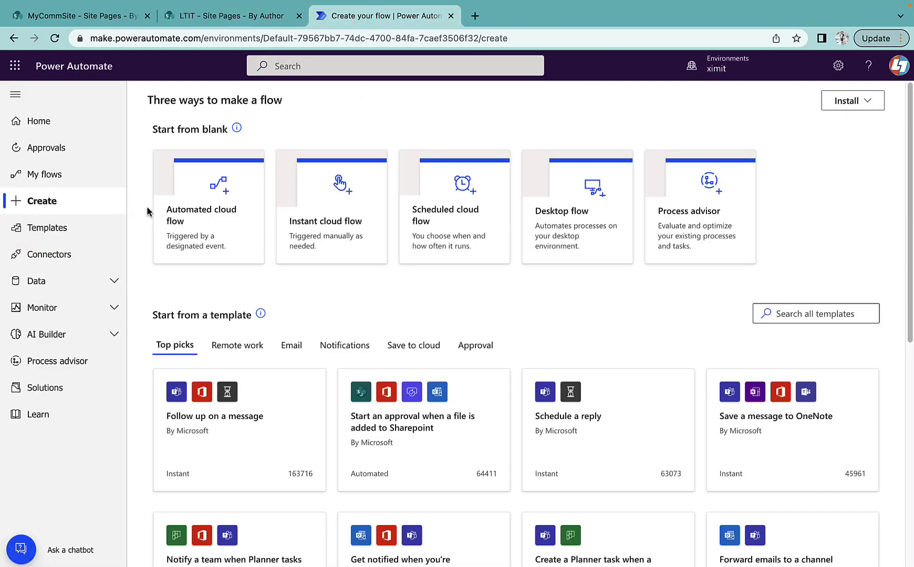
{"action": "left_click", "coordinate": [342, 231]}
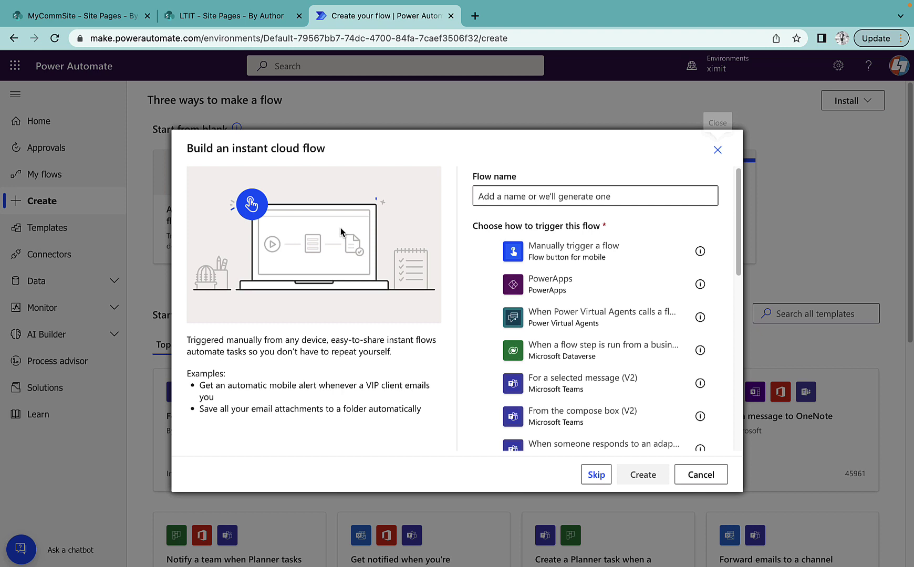
{"action": "left_click", "coordinate": [525, 199]}
{"action": "type", "text": "Migrate Sit"}
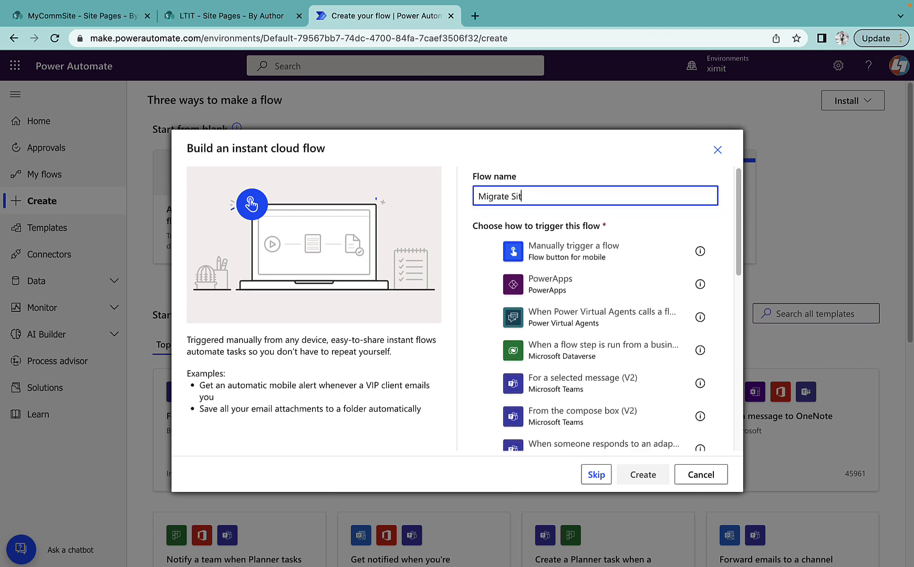
{"action": "type", "text": "e Pages"}
{"action": "left_click", "coordinate": [550, 258]}
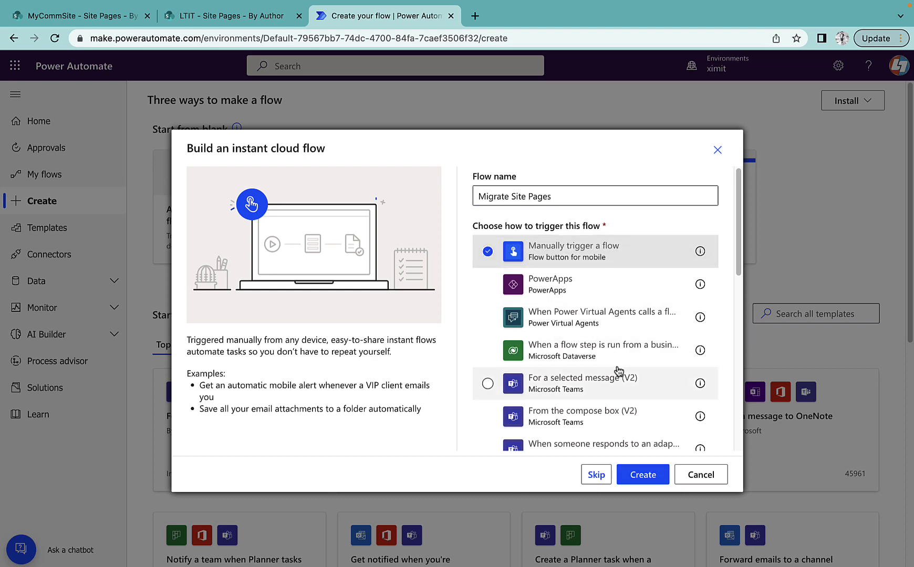
{"action": "left_click", "coordinate": [643, 474]}
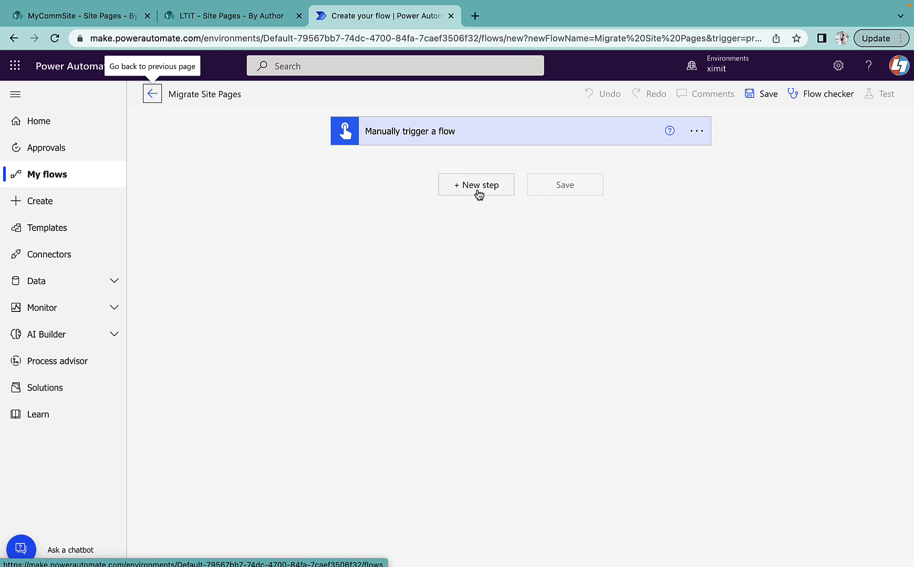
Add a Get files (properties only) action with Site Address MyCommSite and a custom Library Name.
{"action": "left_click", "coordinate": [479, 189]}
{"action": "type", "text": "get files"}
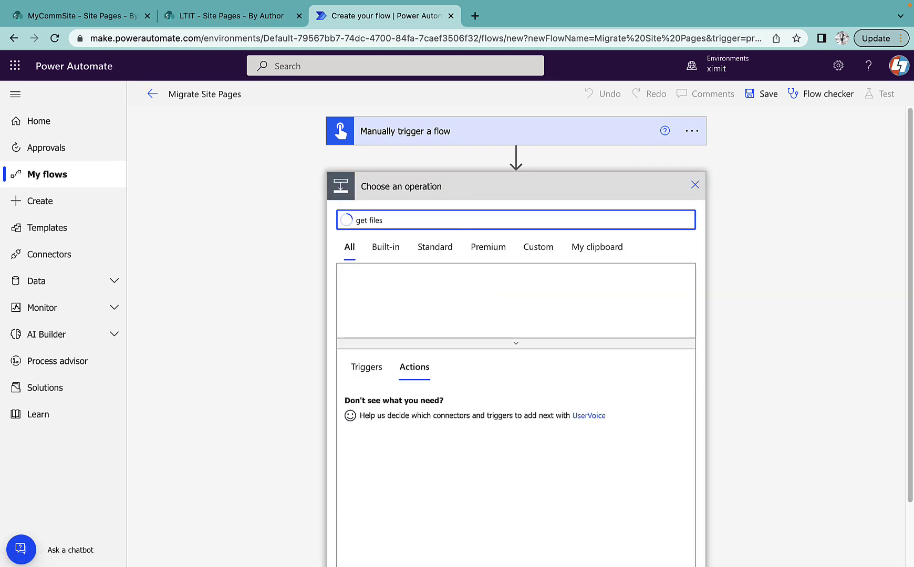
{"action": "left_click", "coordinate": [403, 401]}
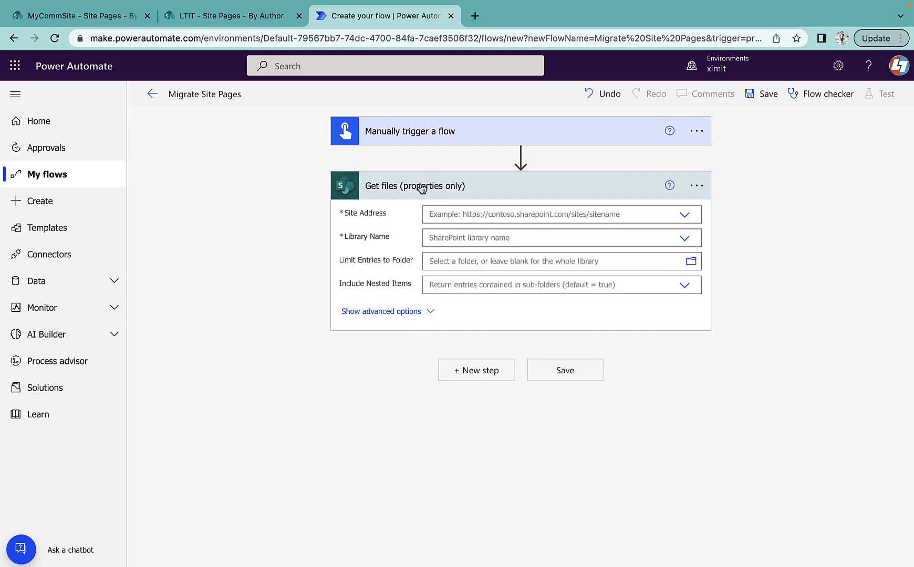
{"action": "left_click", "coordinate": [75, 15]}
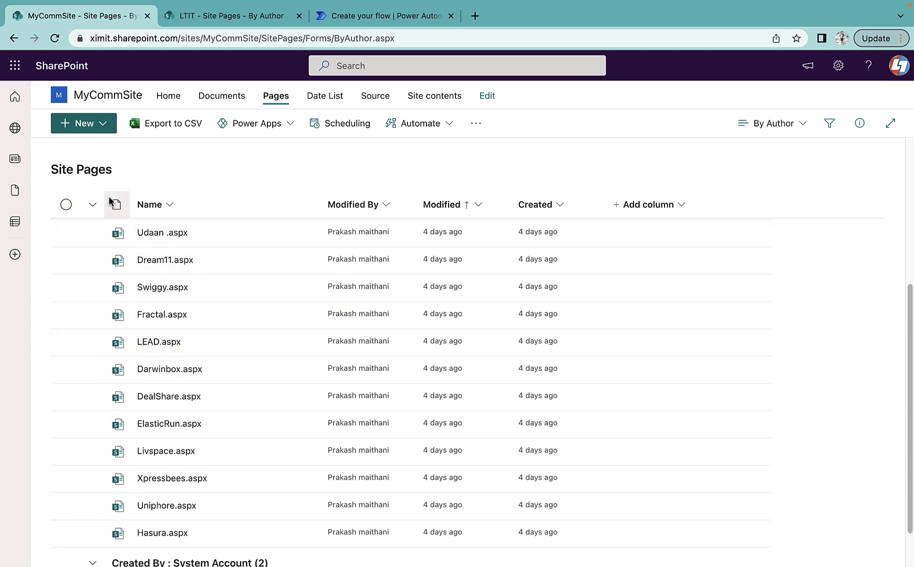
{"action": "left_click", "coordinate": [363, 20]}
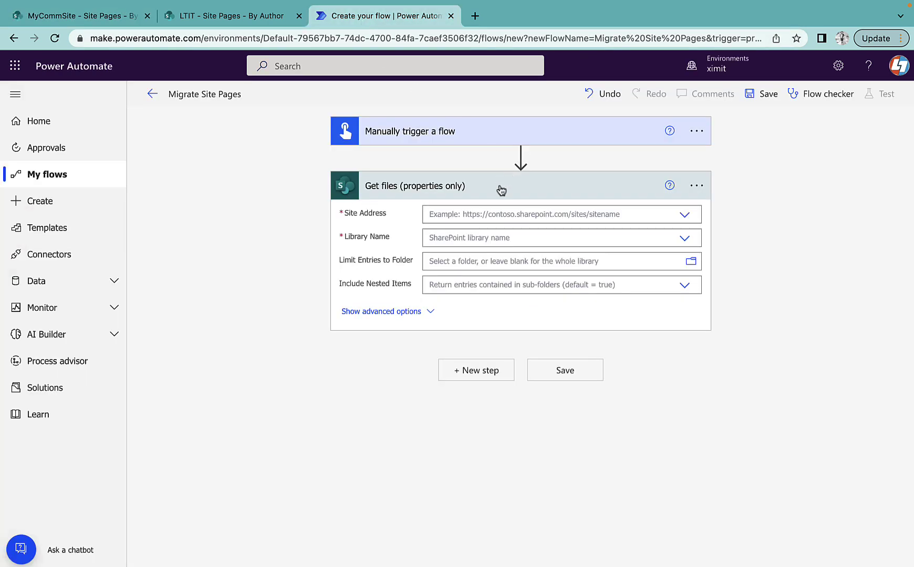
{"action": "left_click", "coordinate": [507, 213]}
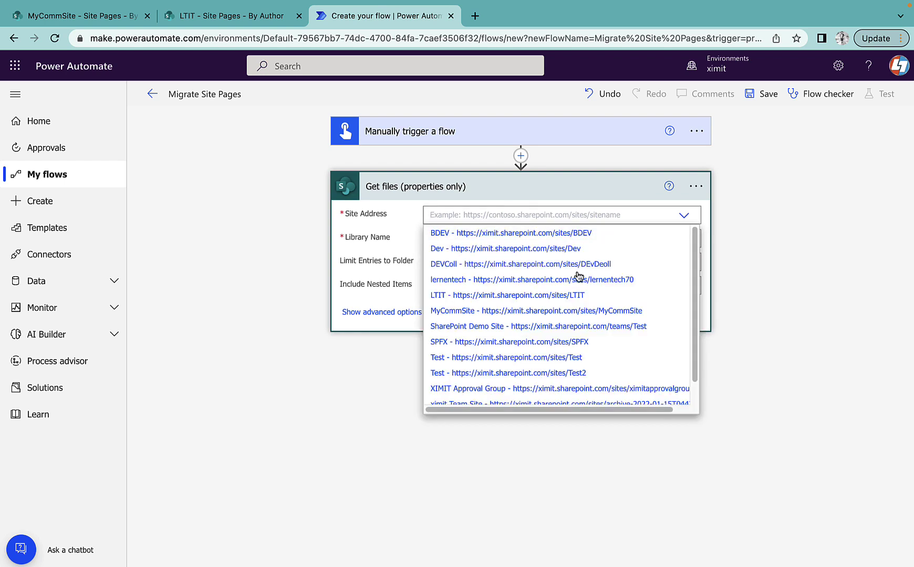
{"action": "left_click", "coordinate": [589, 311]}
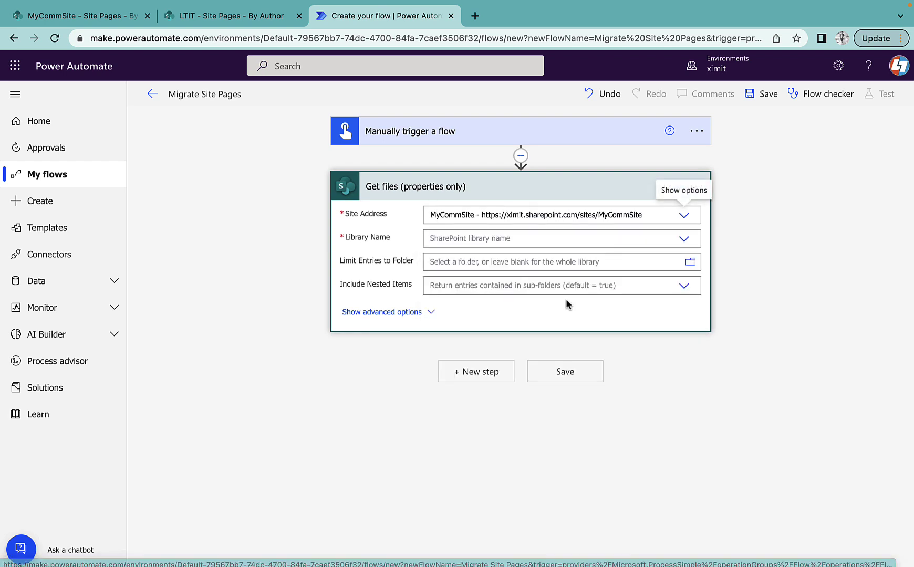
{"action": "left_click", "coordinate": [518, 241]}
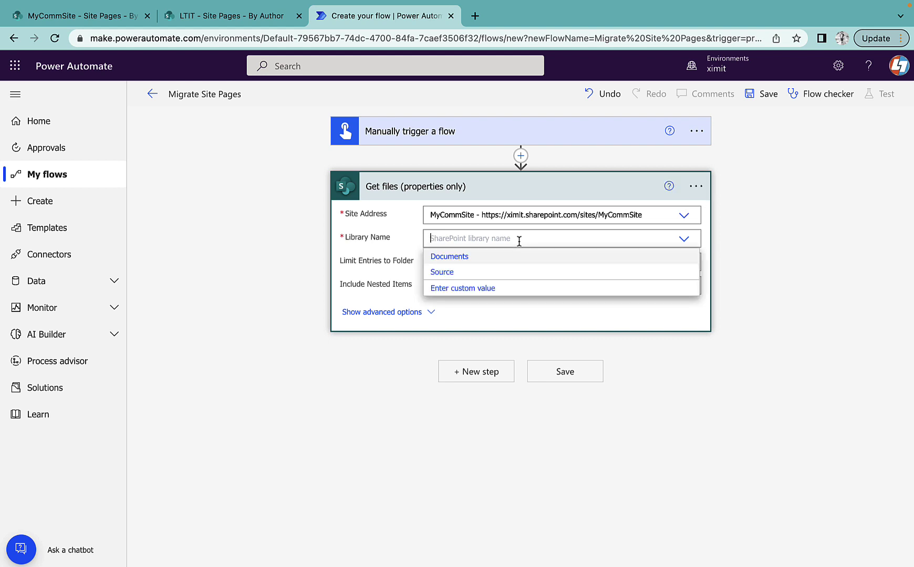
{"action": "left_click", "coordinate": [465, 289]}
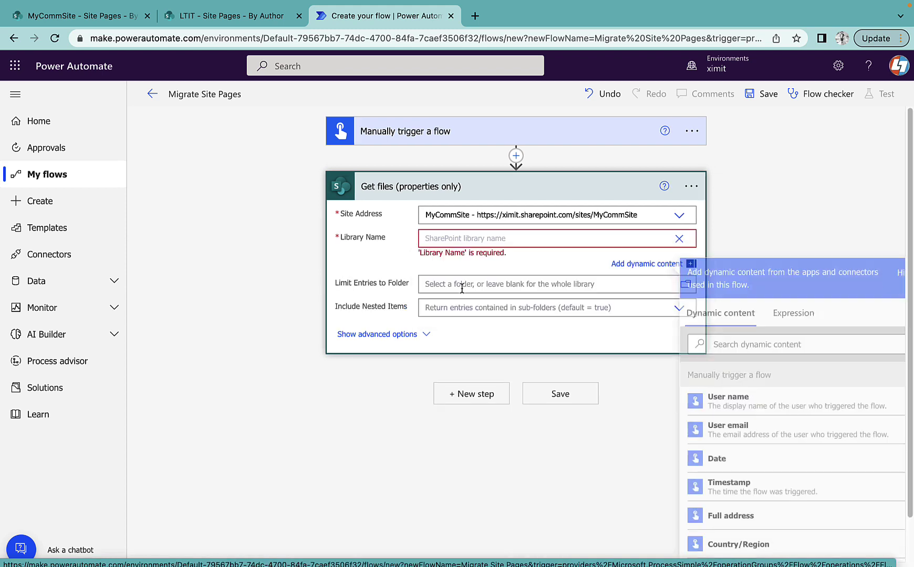
Open MyCommSite's Site Pages library settings and select the List ID in the web address.
{"action": "left_click", "coordinate": [91, 16]}
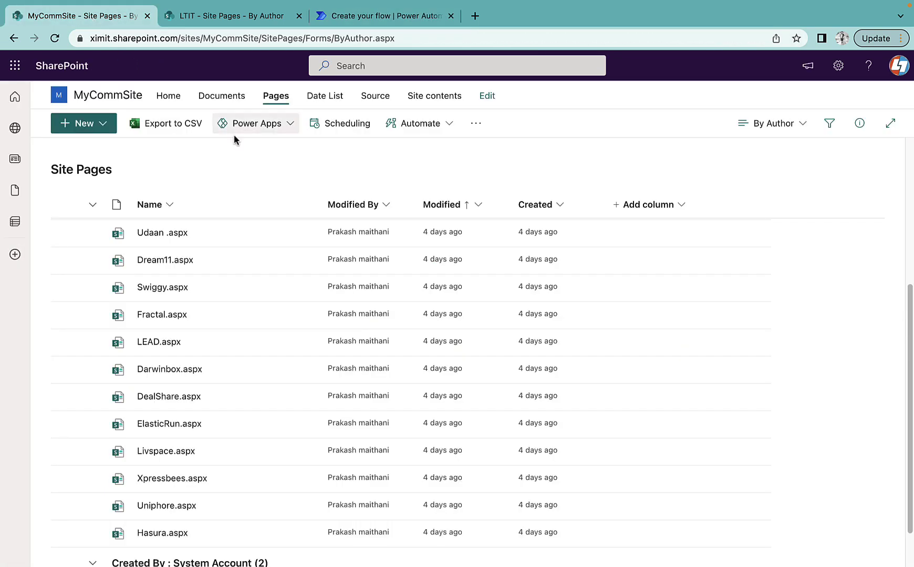
{"action": "left_click", "coordinate": [839, 68]}
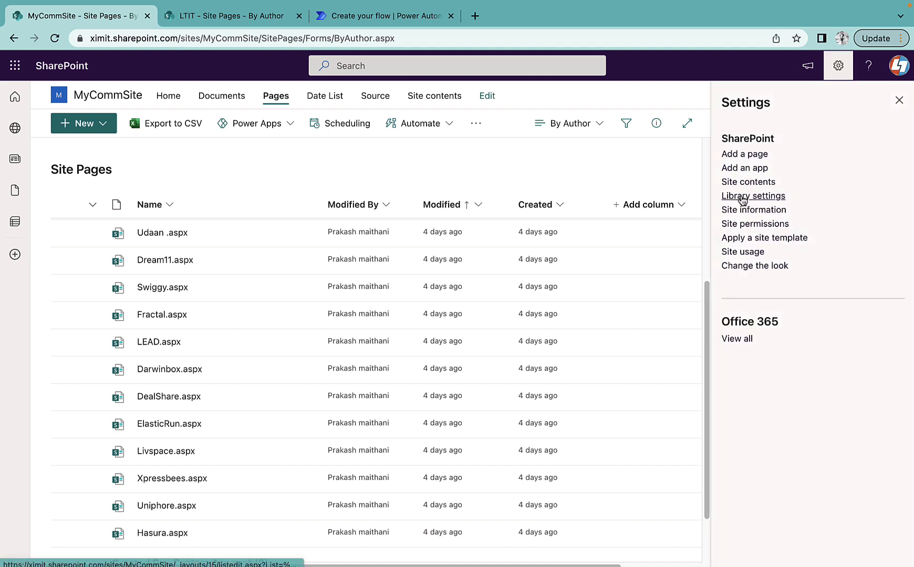
{"action": "left_click", "coordinate": [742, 198]}
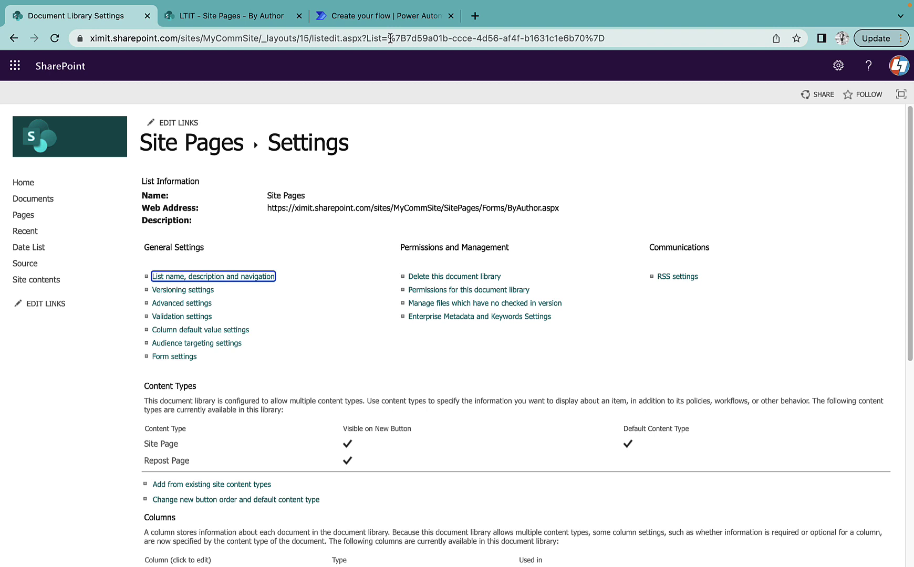
{"action": "left_click_drag", "start_coordinate": [390, 38], "coordinate": [647, 46]}
{"action": "key", "text": "ctrl+c"}
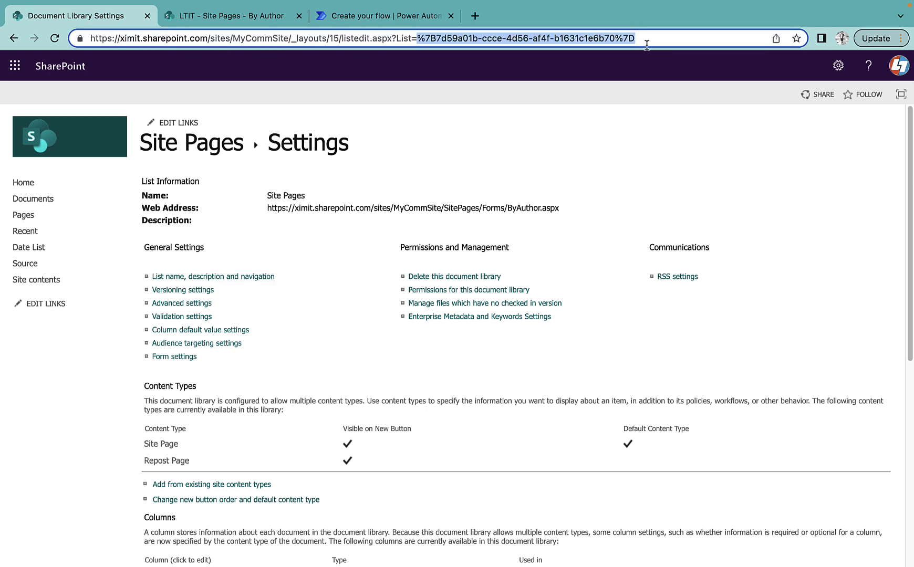
Paste the List ID into Library Name, deleting %7B and %7D to leave 7d59a01b-ccce-4d56-af4f-b1631c1e6b70.
{"action": "left_click", "coordinate": [363, 16]}
{"action": "left_click", "coordinate": [461, 239]}
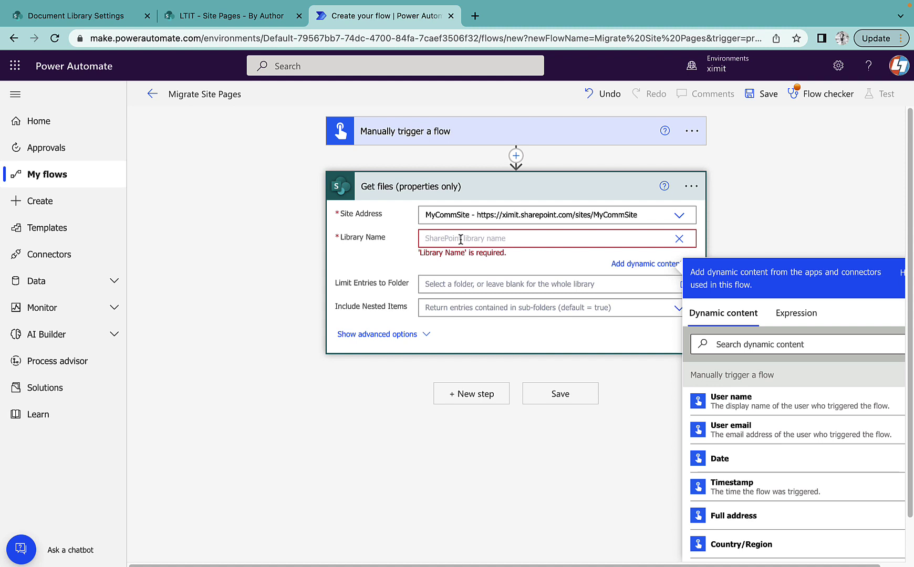
{"action": "key", "text": "ctrl+v"}
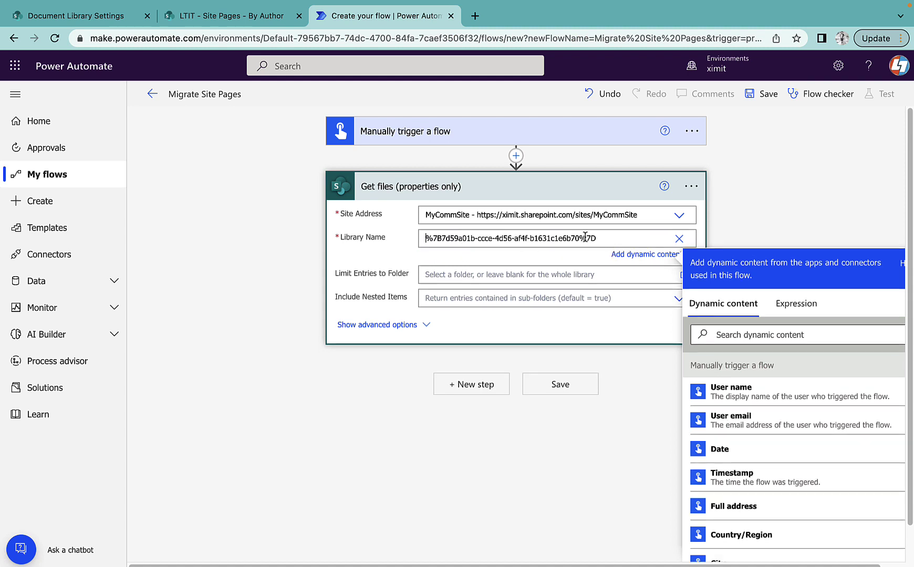
{"action": "left_click_drag", "start_coordinate": [581, 239], "coordinate": [600, 238]}
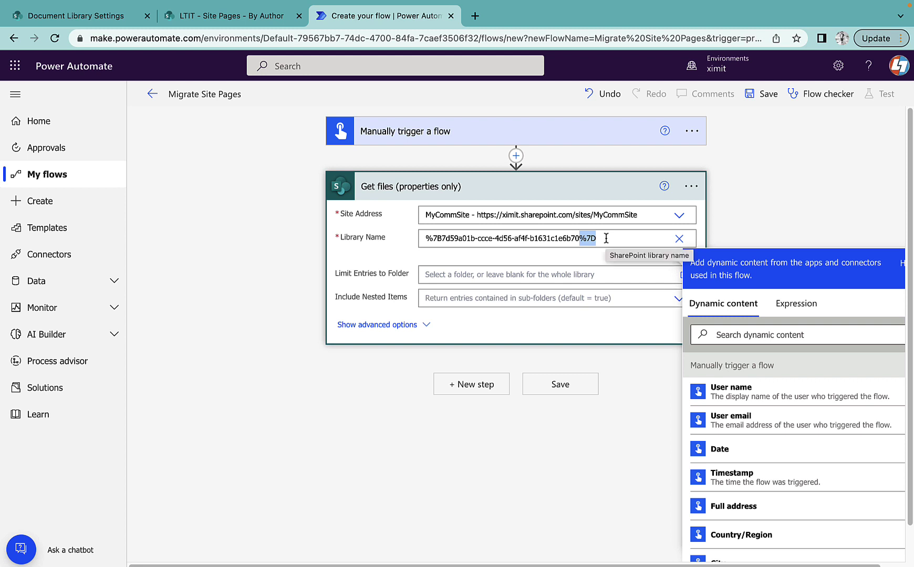
{"action": "key", "text": "BackSpace"}
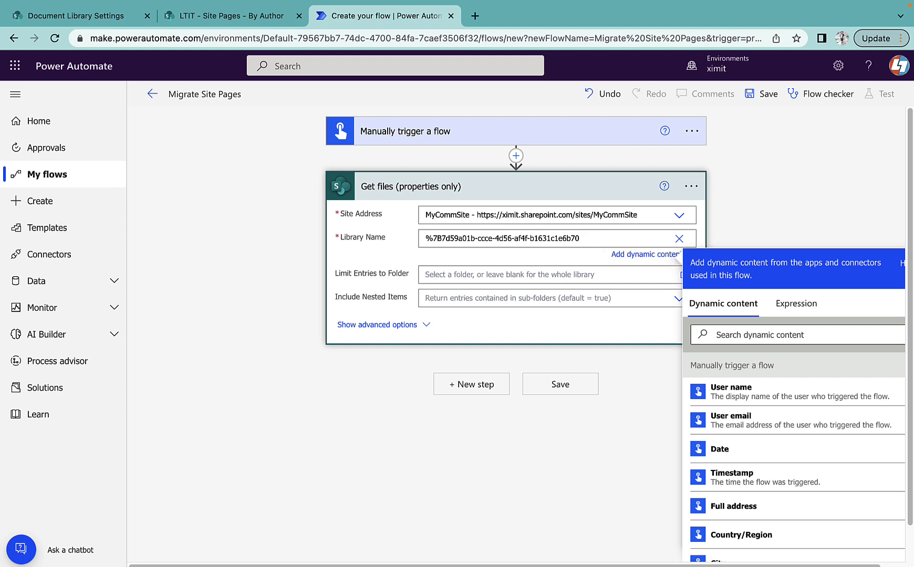
{"action": "left_click_drag", "start_coordinate": [443, 237], "coordinate": [427, 237]}
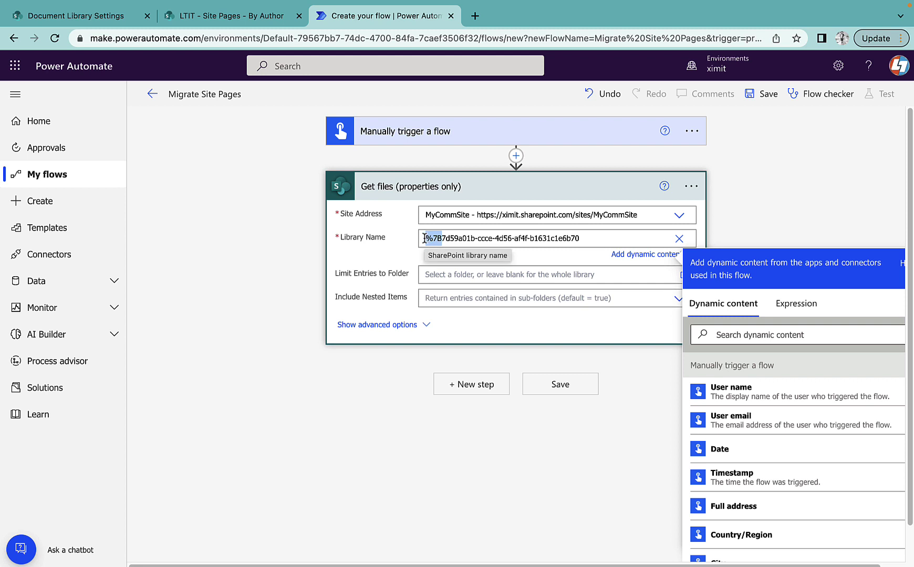
{"action": "key", "text": "BackSpace"}
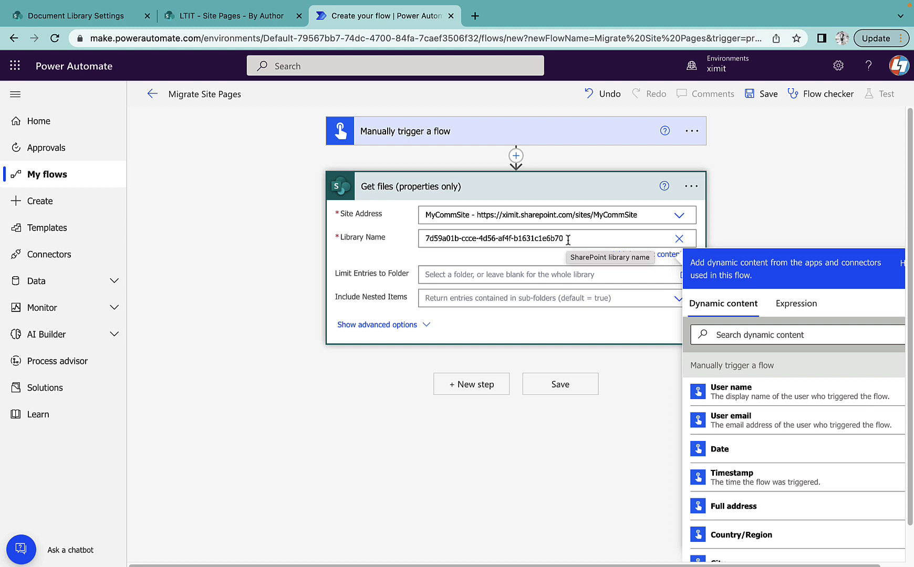
{"action": "left_click", "coordinate": [394, 252]}
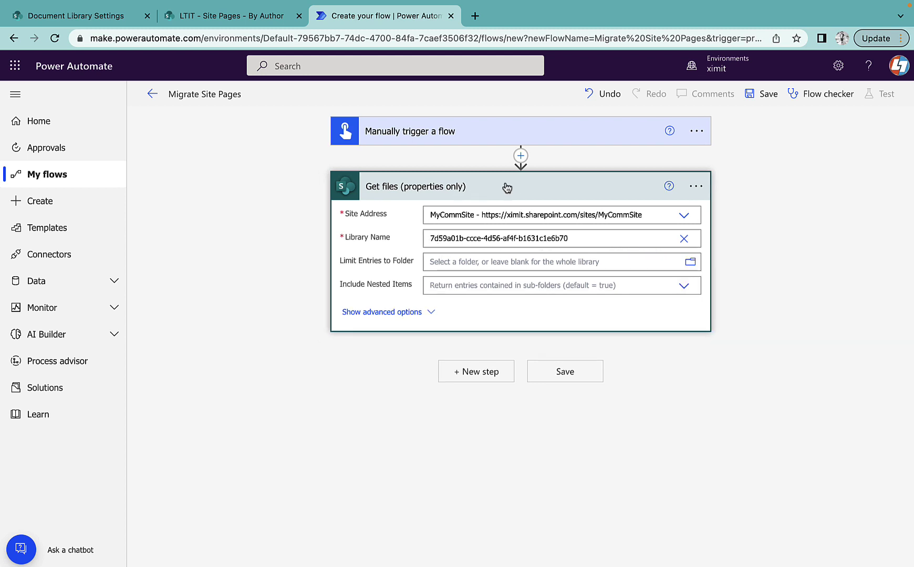
{"action": "left_click", "coordinate": [520, 188]}
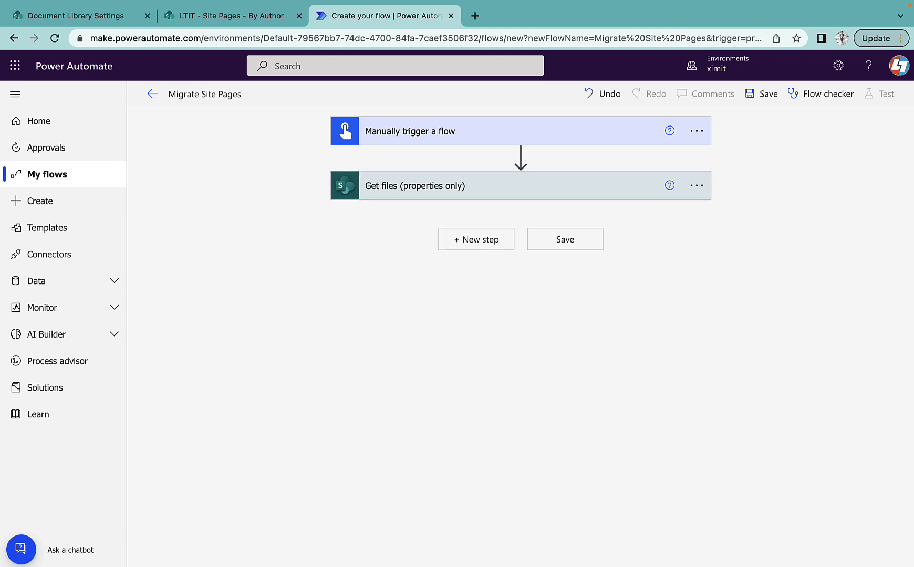
Add a Control > Apply to each loop whose input is the dynamic 'value' from Get files.
{"action": "left_click", "coordinate": [469, 240]}
{"action": "left_click", "coordinate": [366, 342]}
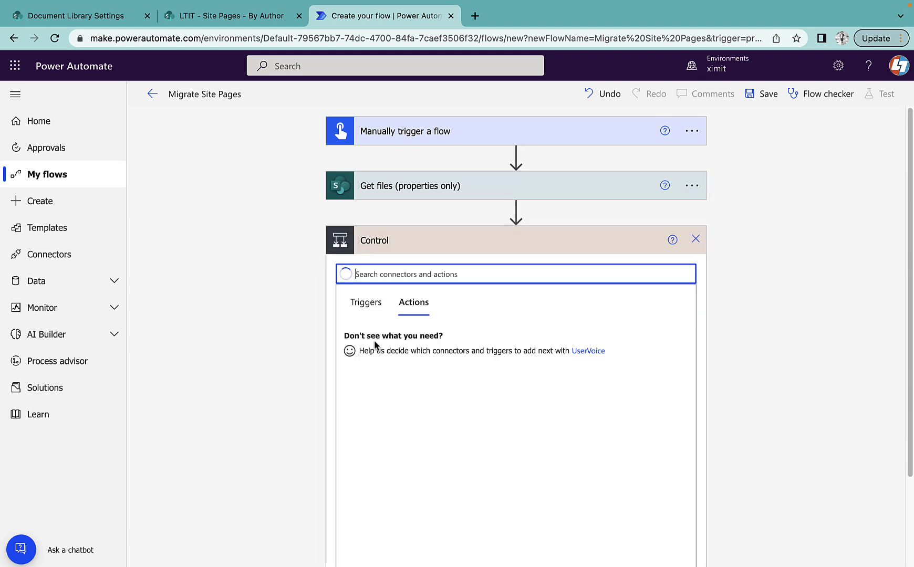
{"action": "left_click", "coordinate": [391, 373]}
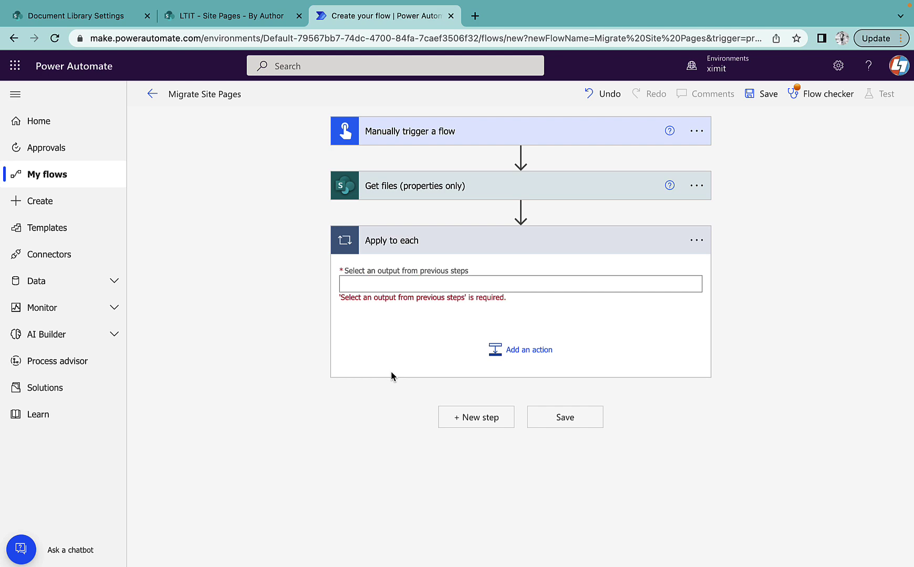
{"action": "left_click", "coordinate": [385, 283]}
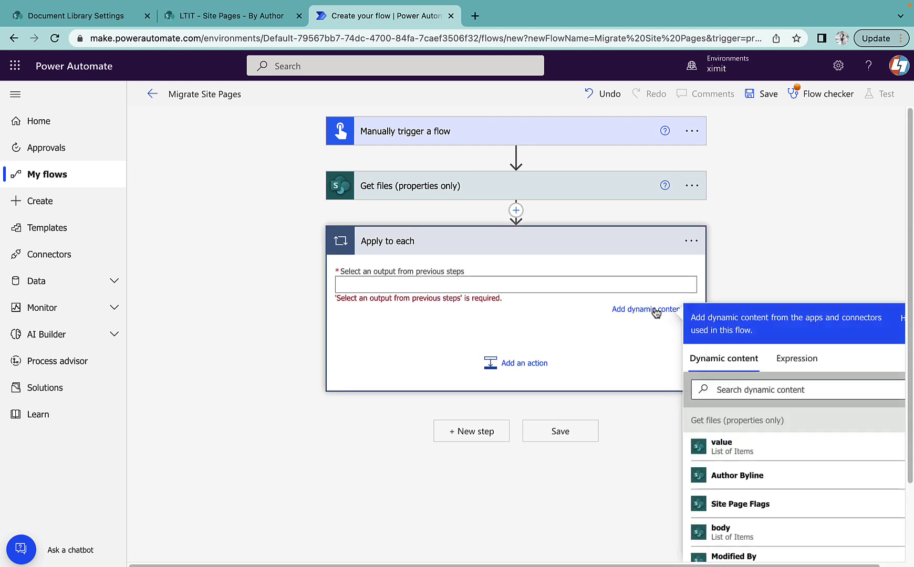
{"action": "left_click", "coordinate": [727, 455]}
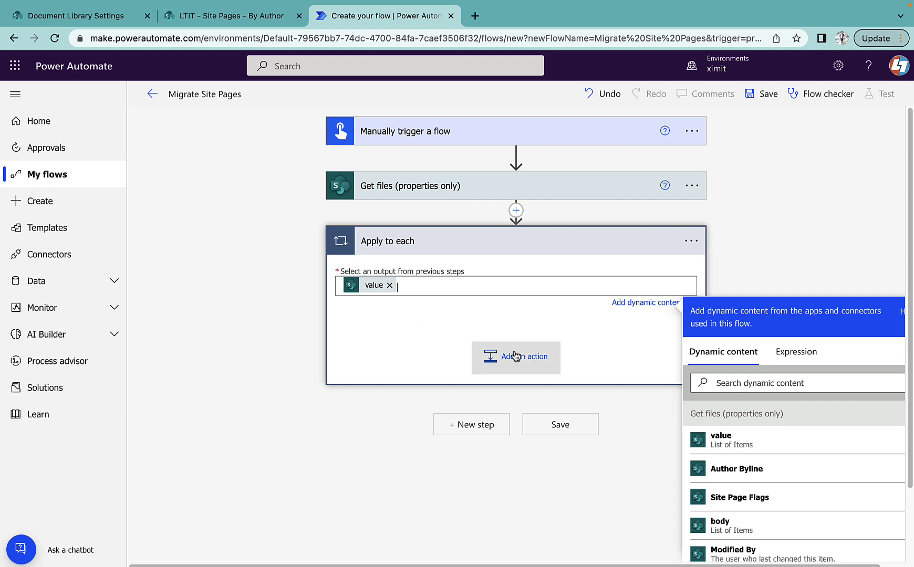
Inside Apply to each, add SharePoint Copy file with Current Site Address set to MyCommSite.
{"action": "left_click", "coordinate": [516, 357]}
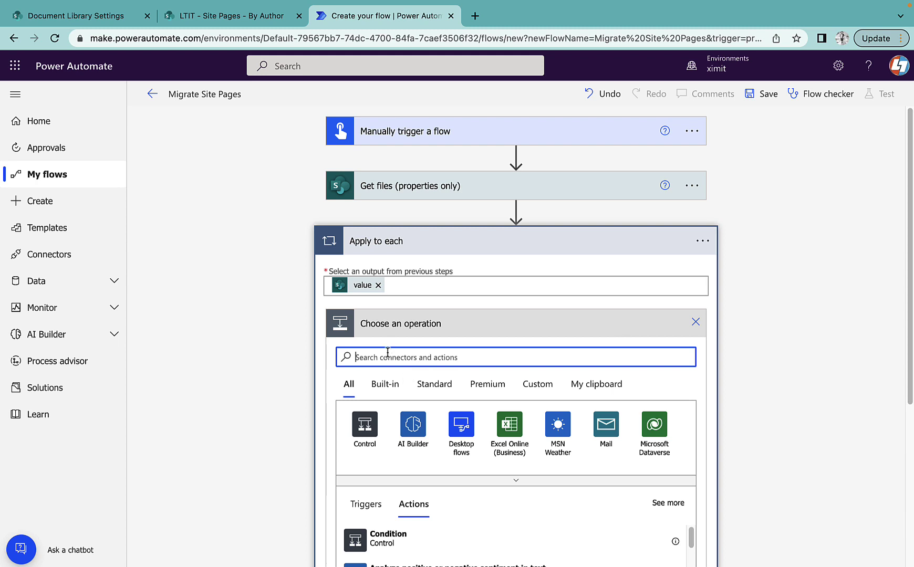
{"action": "type", "text": "copy file"}
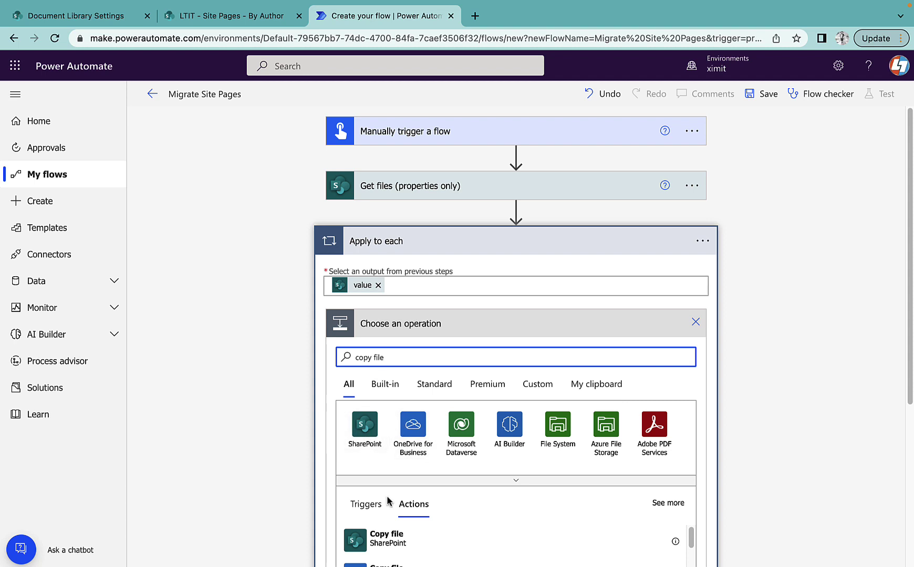
{"action": "left_click", "coordinate": [388, 547]}
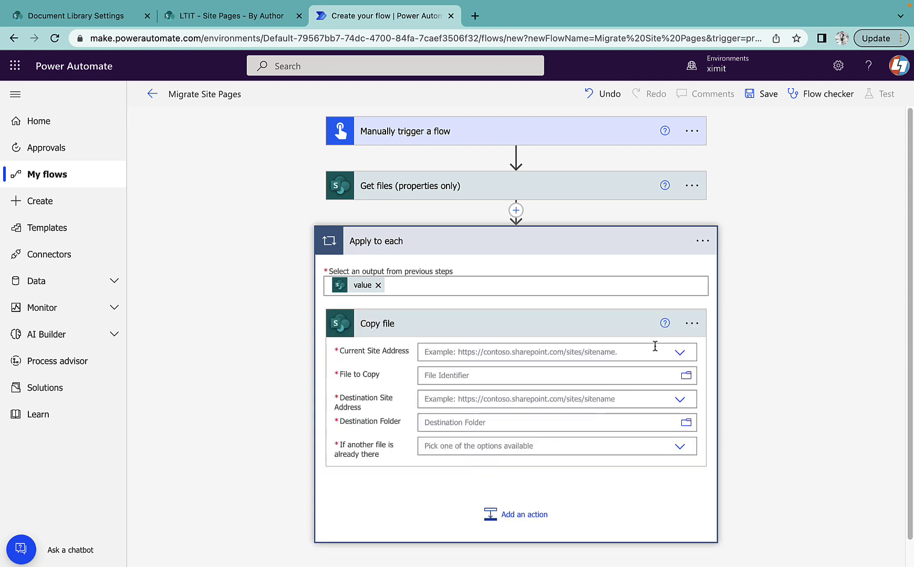
{"action": "scroll", "coordinate": [757, 305], "scroll_direction": "down", "scroll_amount": 2}
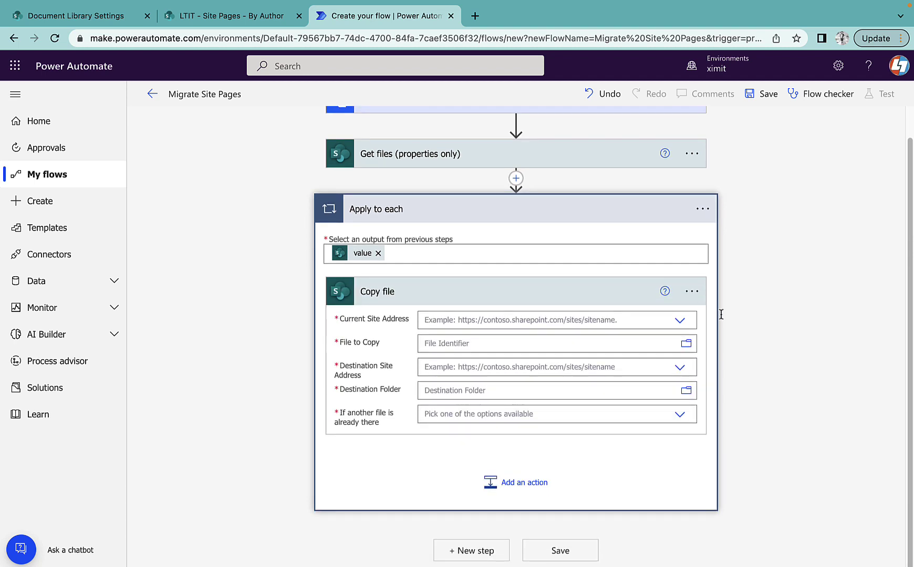
{"action": "left_click", "coordinate": [600, 320]}
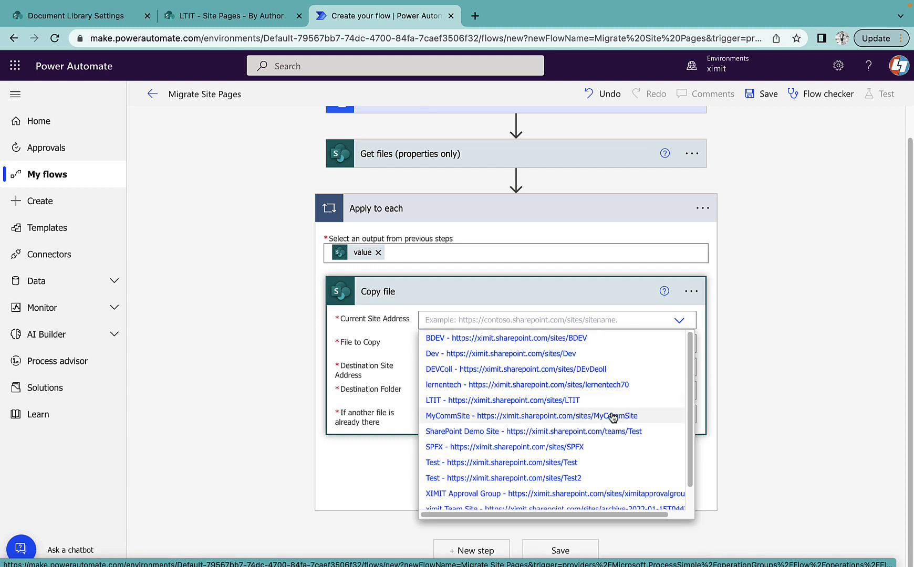
{"action": "left_click", "coordinate": [613, 417]}
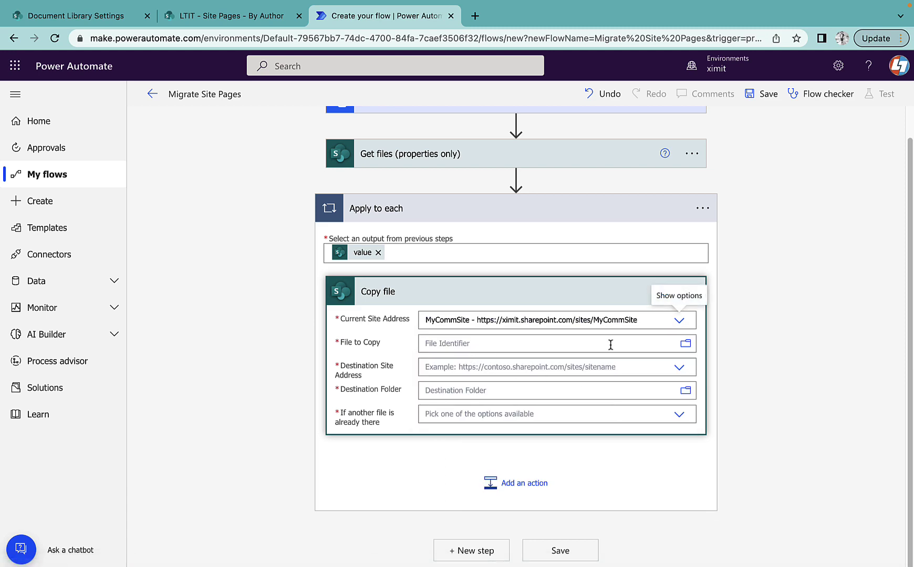
Set the Copy file action's File to Copy to the dynamic Identifier value.
{"action": "left_click", "coordinate": [611, 344]}
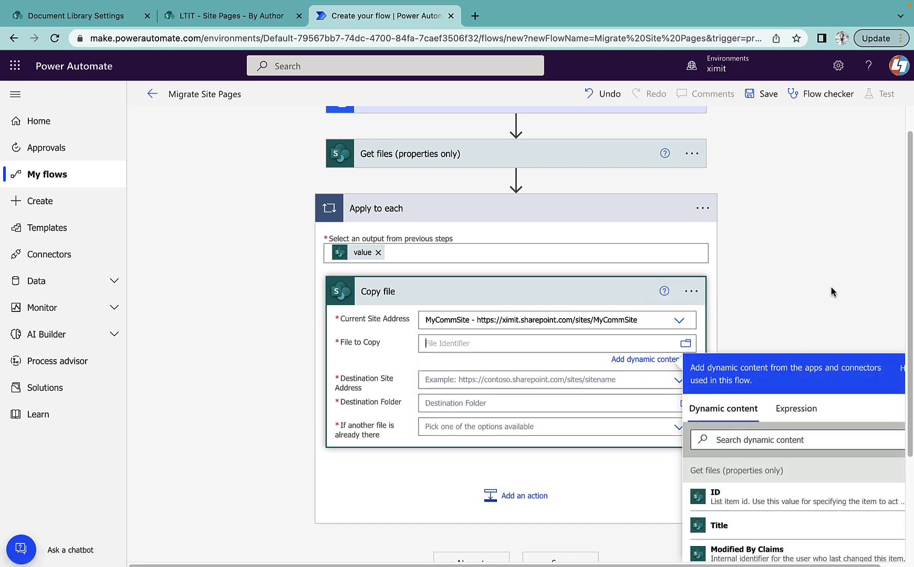
{"action": "scroll", "coordinate": [832, 286], "scroll_direction": "down", "scroll_amount": 1}
{"action": "left_click", "coordinate": [784, 415]}
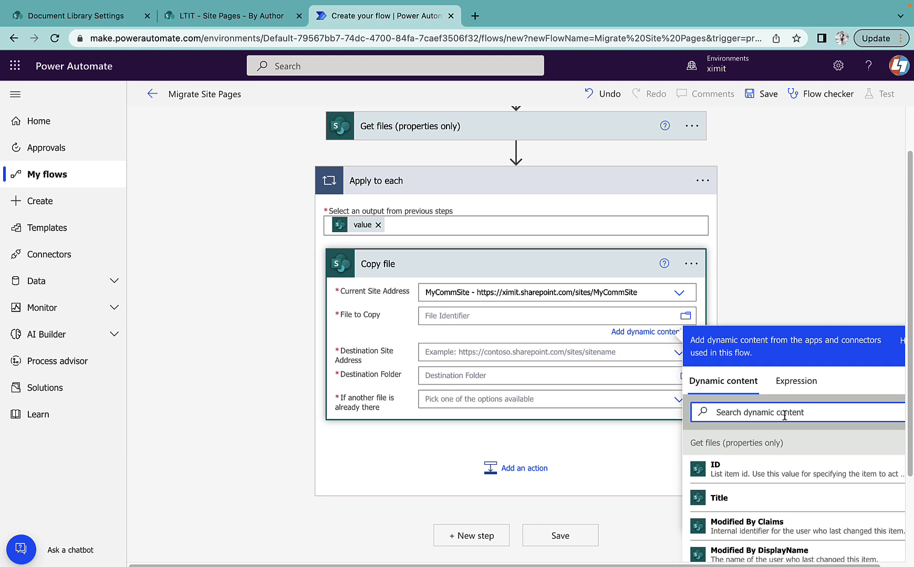
{"action": "type", "text": "ide"}
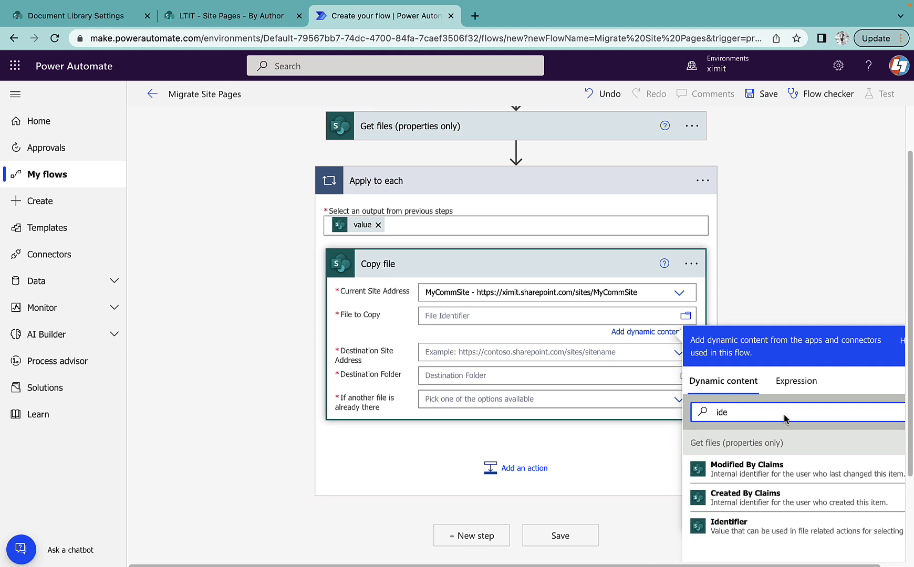
{"action": "left_click", "coordinate": [730, 525]}
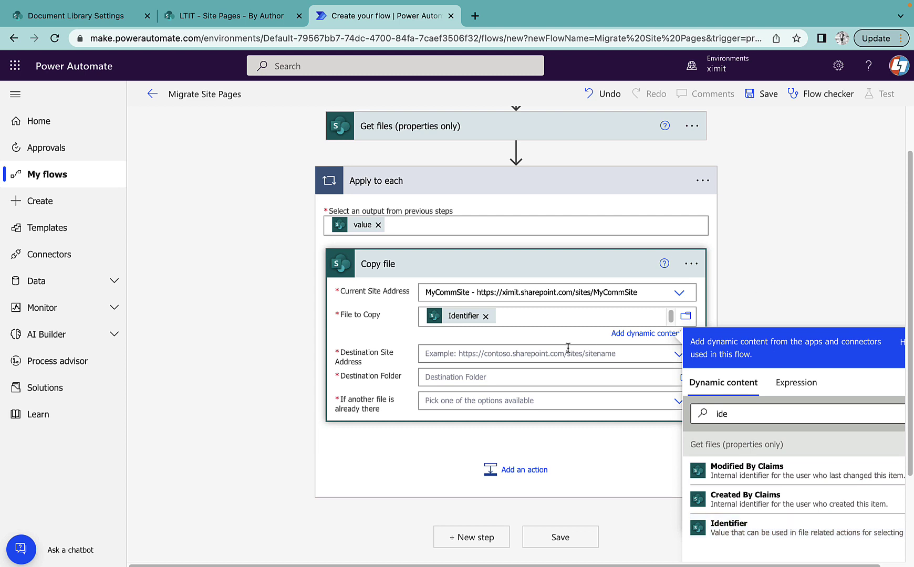
Set destination site LTIT, folder /SitePages, and Replace when another file is already there.
{"action": "left_click", "coordinate": [481, 355]}
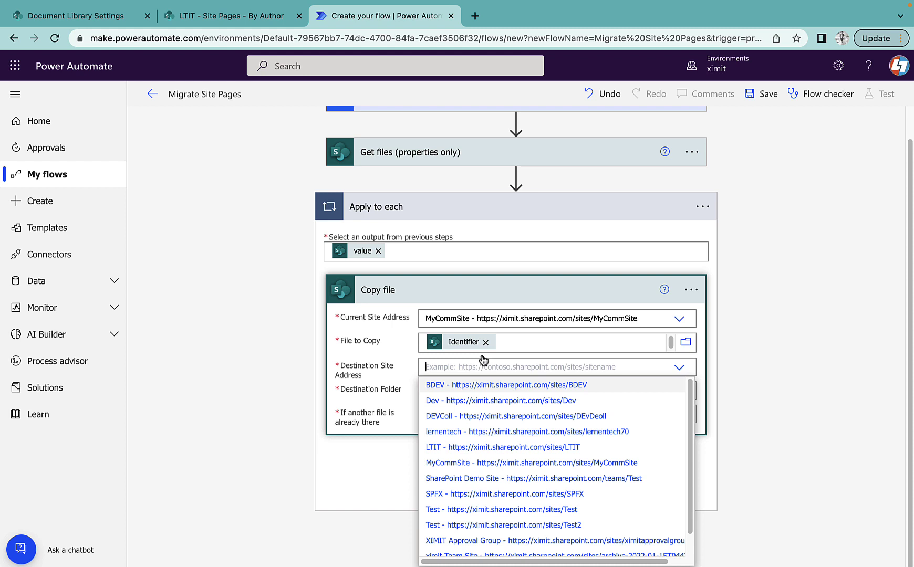
{"action": "left_click", "coordinate": [572, 449]}
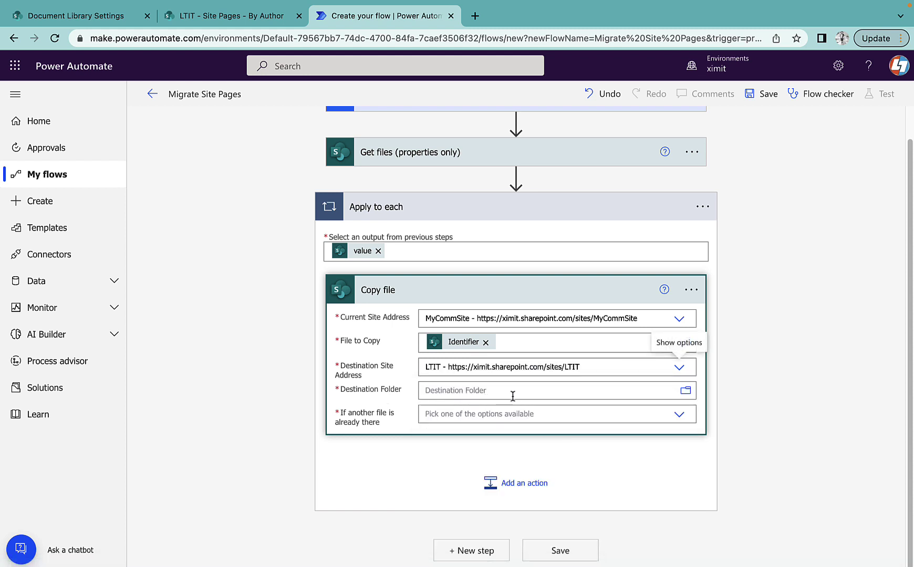
{"action": "left_click", "coordinate": [686, 391]}
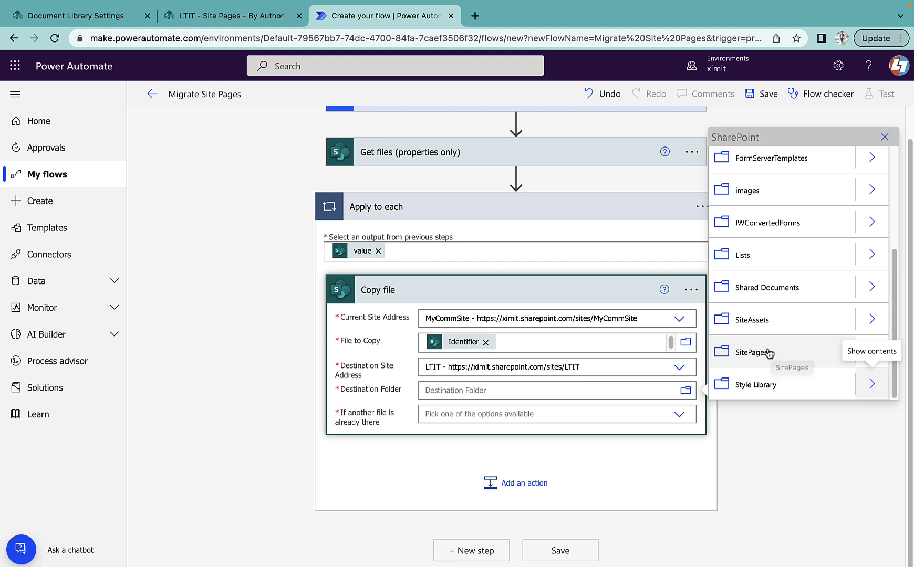
{"action": "left_click", "coordinate": [764, 351]}
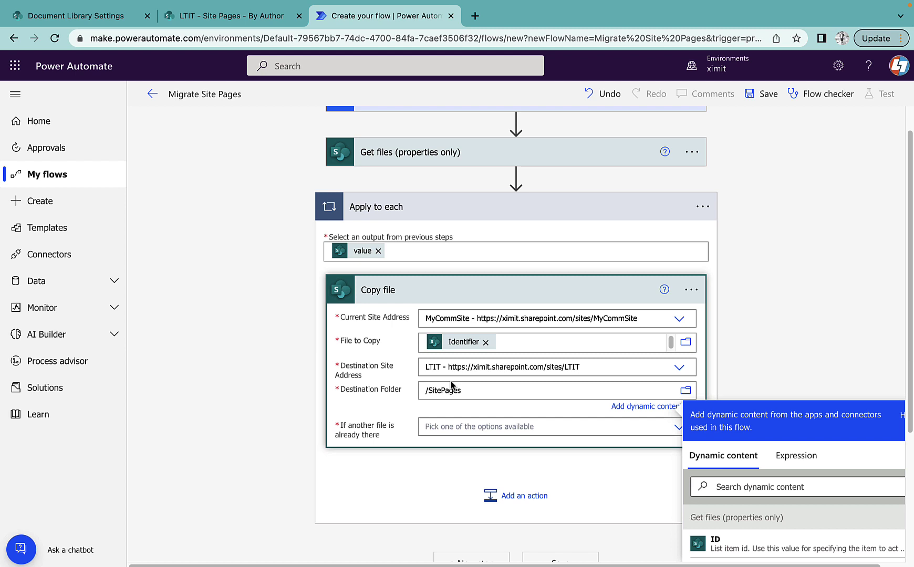
{"action": "left_click", "coordinate": [788, 349]}
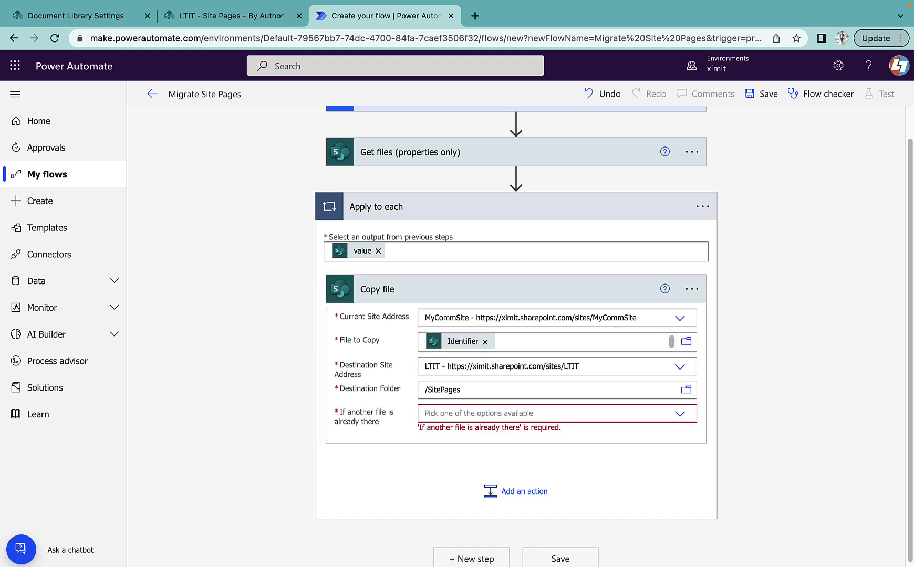
{"action": "left_click", "coordinate": [489, 416]}
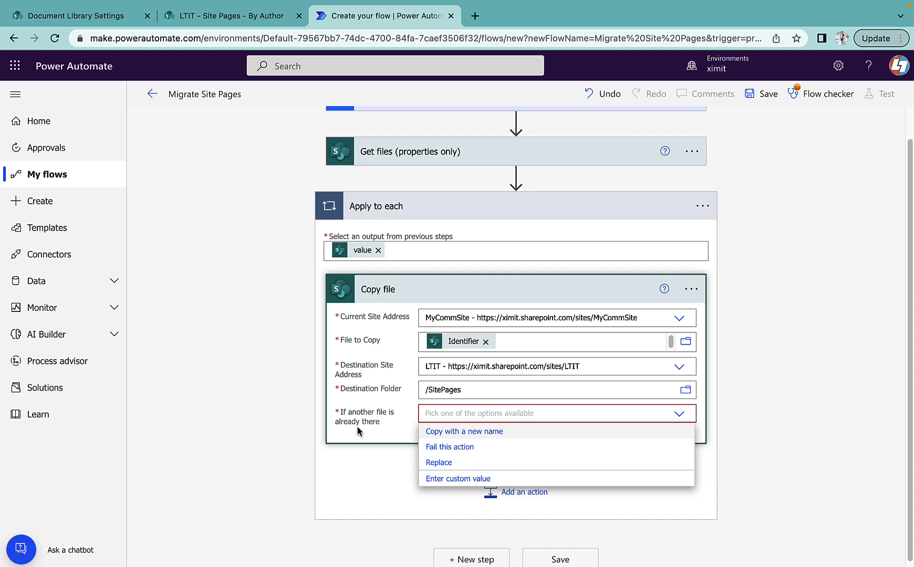
{"action": "left_click", "coordinate": [451, 463]}
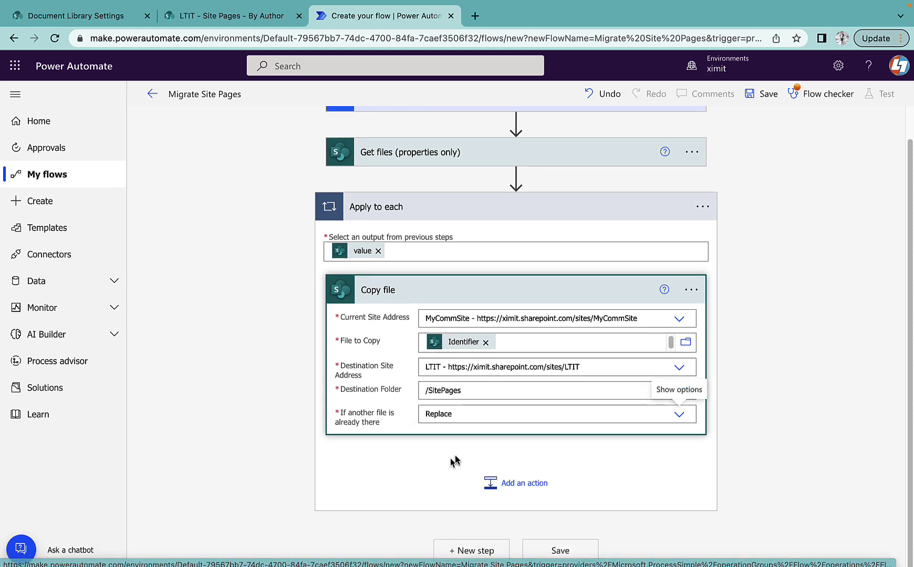
Save the Migrate Site Pages flow, then run it manually from its details page.
{"action": "left_click", "coordinate": [766, 96]}
{"action": "left_click", "coordinate": [153, 97]}
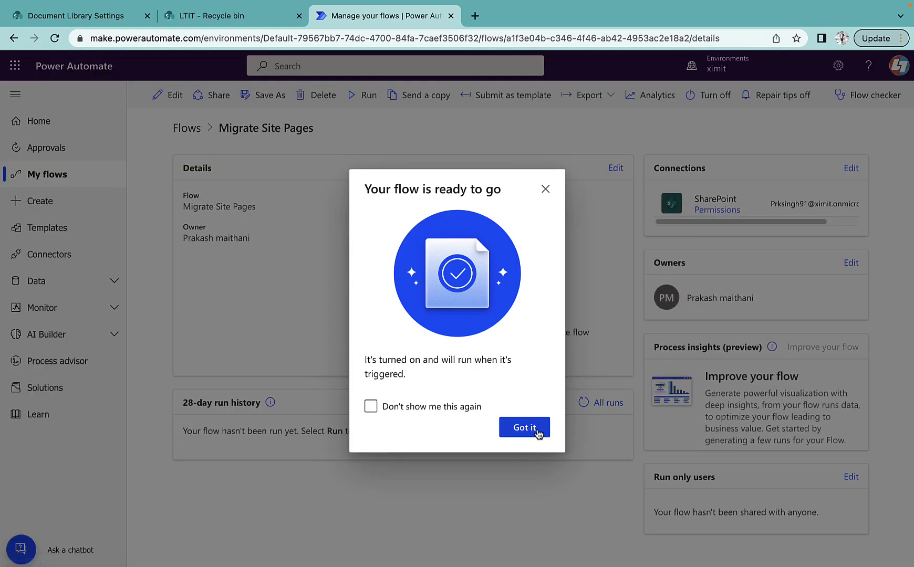
{"action": "left_click", "coordinate": [538, 433]}
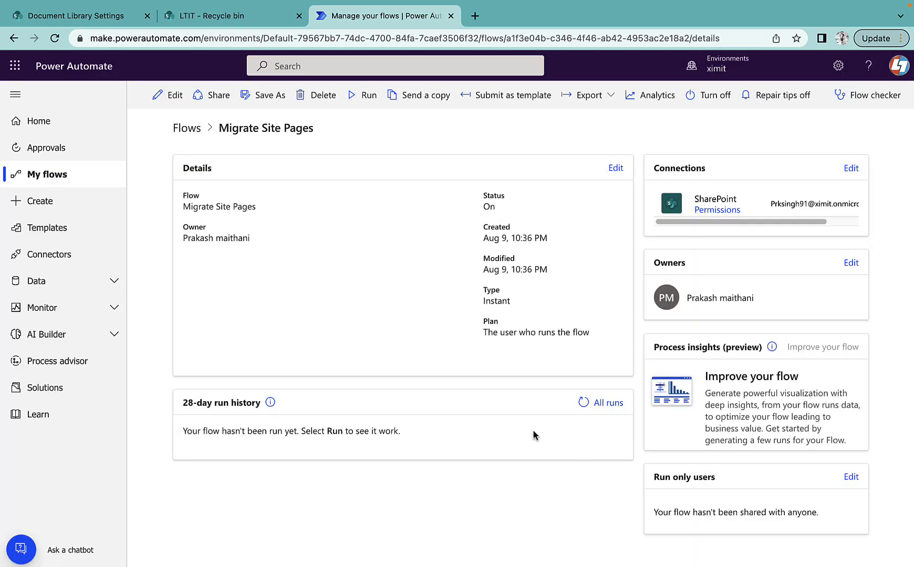
{"action": "left_click", "coordinate": [567, 149]}
{"action": "left_click", "coordinate": [352, 100]}
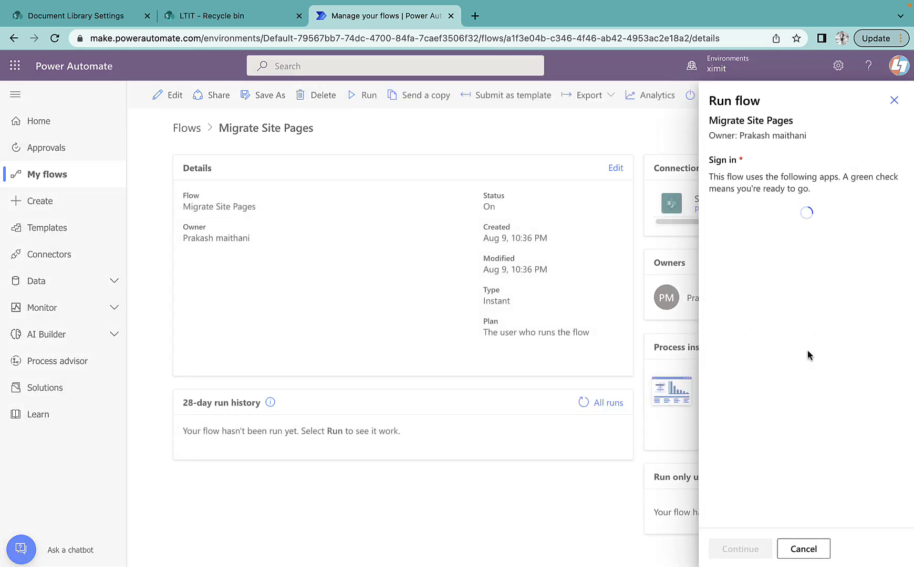
{"action": "left_click", "coordinate": [752, 554]}
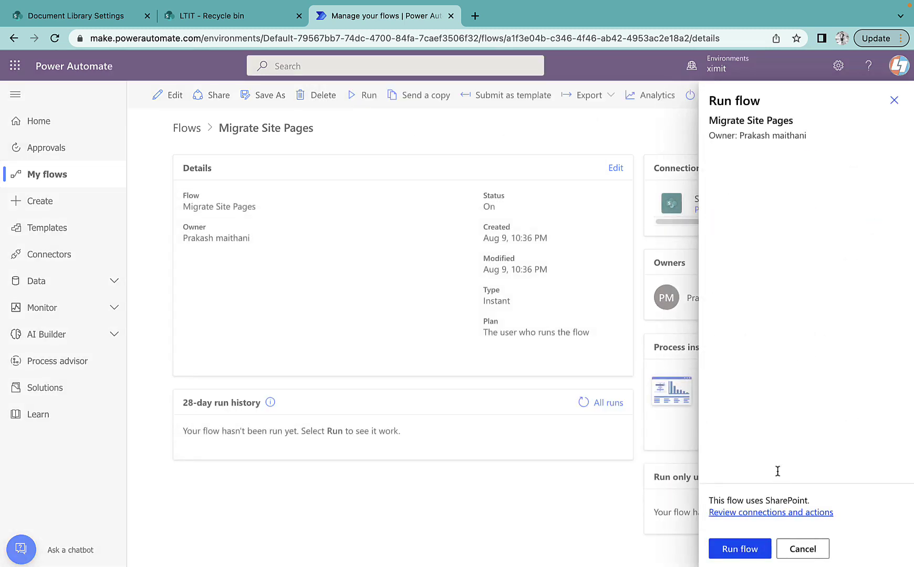
{"action": "left_click", "coordinate": [748, 550]}
{"action": "left_click", "coordinate": [737, 555]}
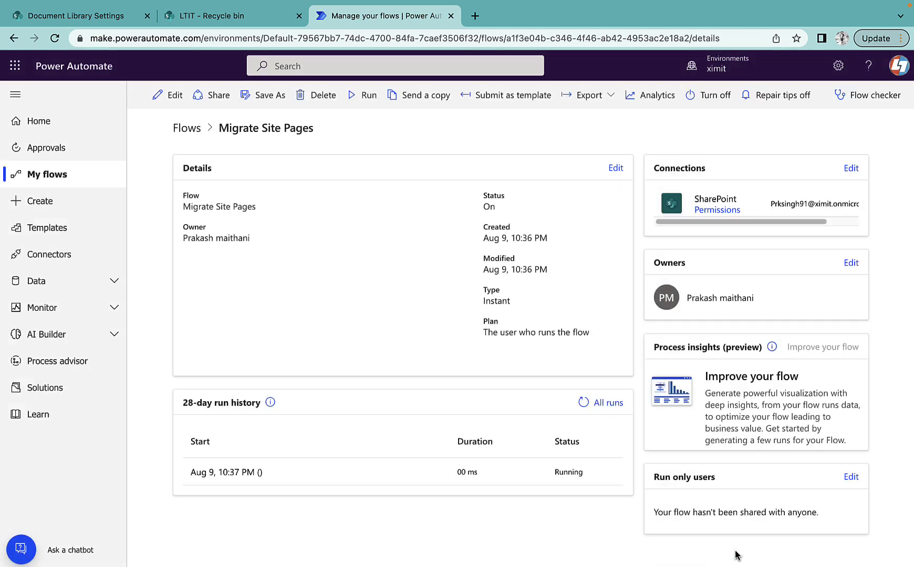
Open the running flow's run details and expand Apply to each to show 23 iterations.
{"action": "left_click", "coordinate": [229, 472]}
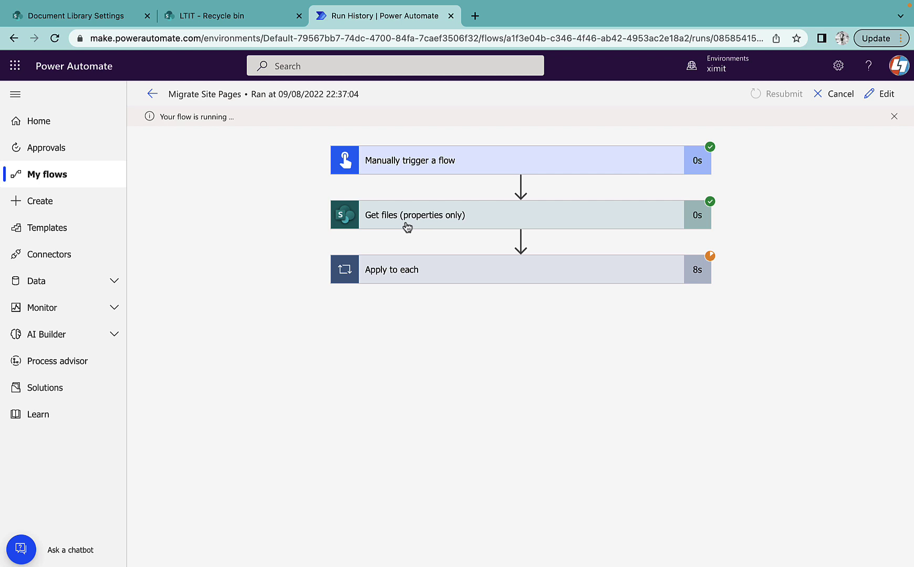
{"action": "left_click", "coordinate": [459, 280]}
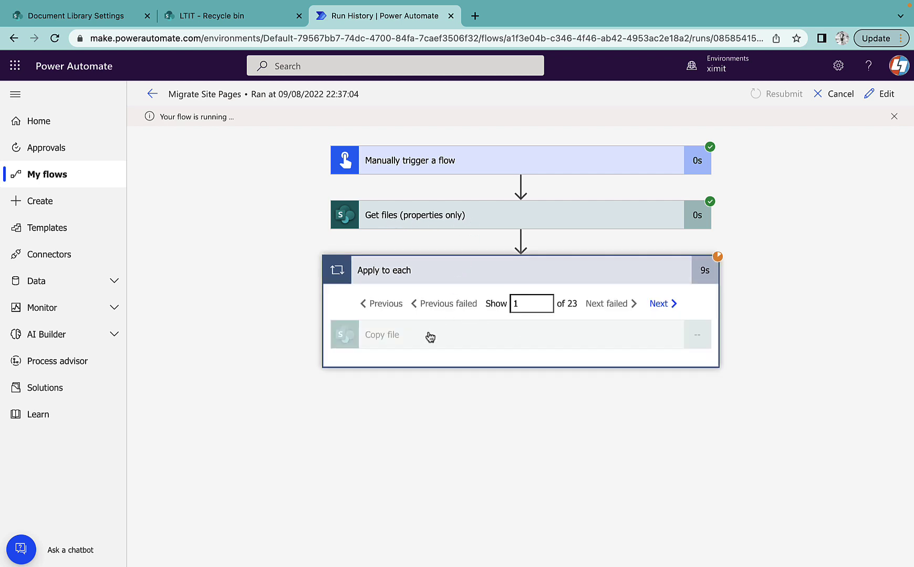
Preview the copied Home.aspx in LTIT's Site Pages, then close it back to the six-item list.
{"action": "left_click", "coordinate": [225, 16]}
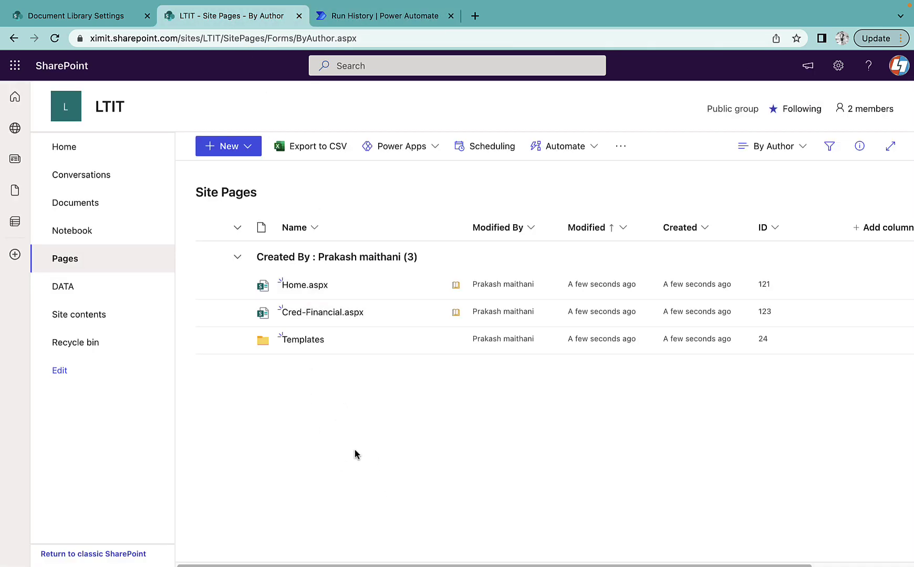
{"action": "left_click", "coordinate": [309, 286]}
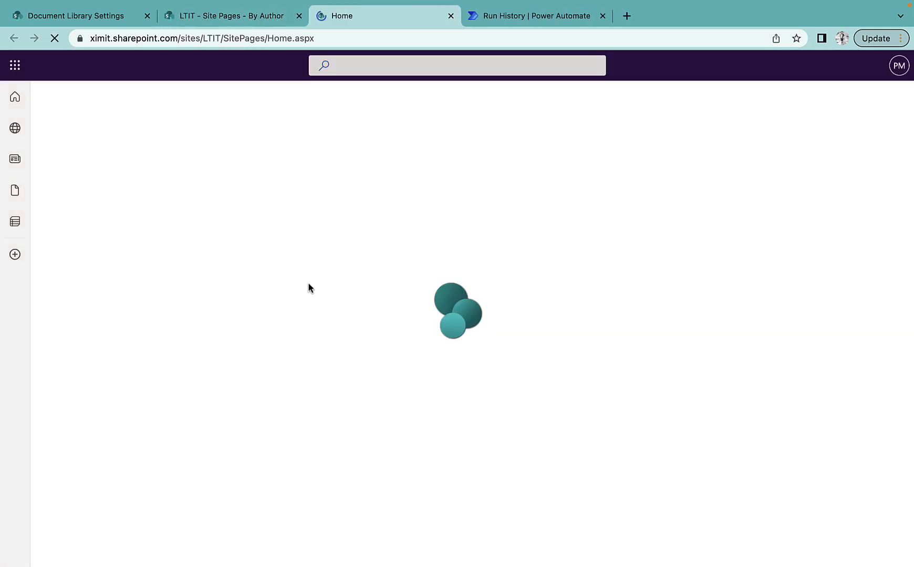
{"action": "scroll", "coordinate": [571, 372], "scroll_direction": "down", "scroll_amount": 3}
{"action": "scroll", "coordinate": [572, 372], "scroll_direction": "down", "scroll_amount": 5}
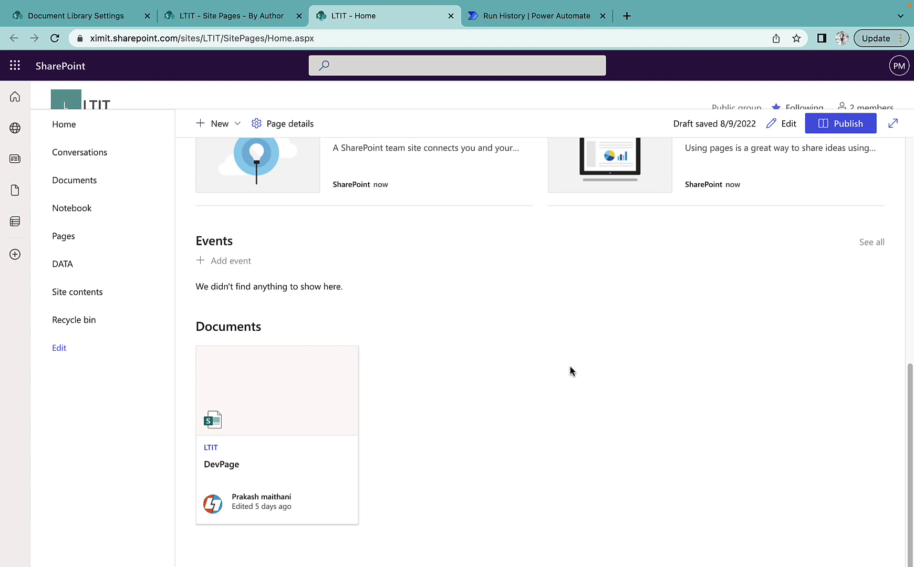
{"action": "key", "text": "super+w"}
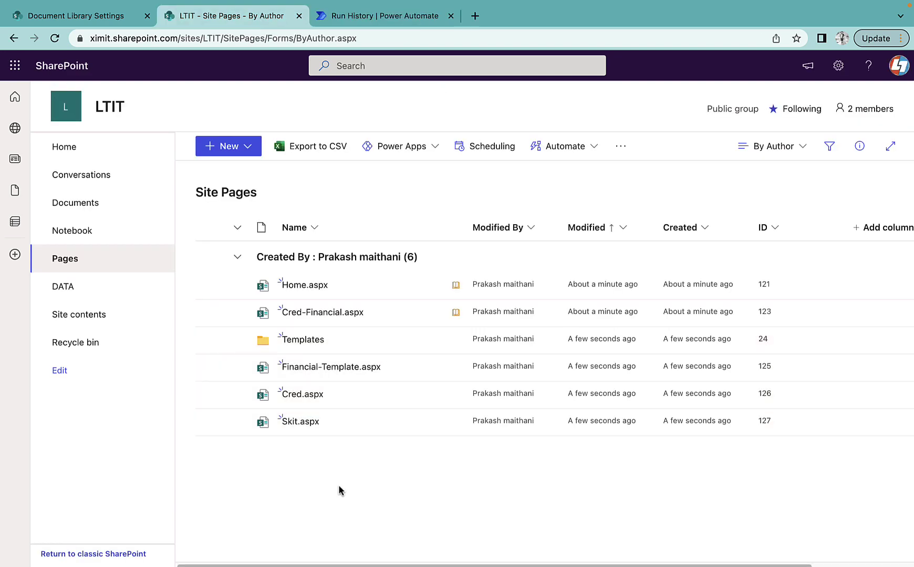
Check the failed flow run, then return to LTIT Site Pages, which now lists 23 pages.
{"action": "left_click", "coordinate": [406, 15]}
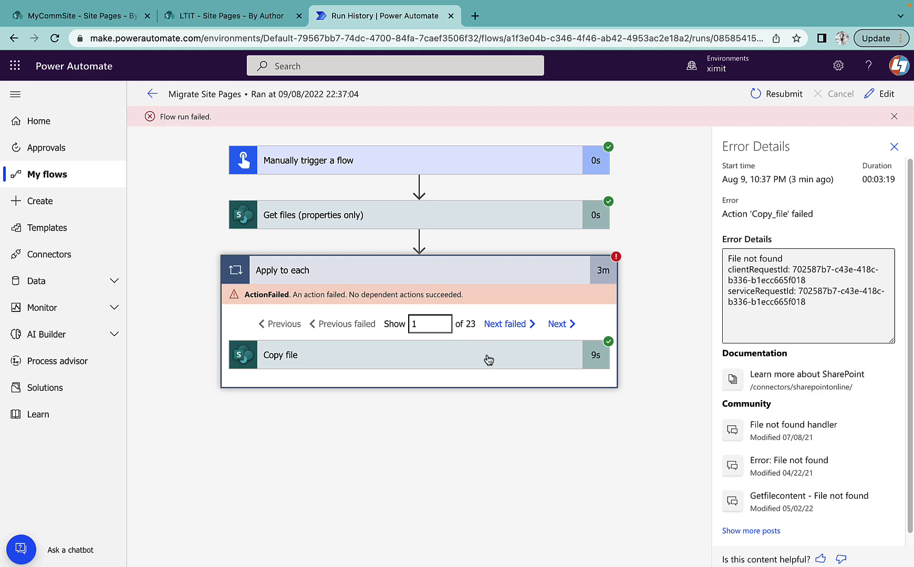
{"action": "left_click", "coordinate": [212, 18]}
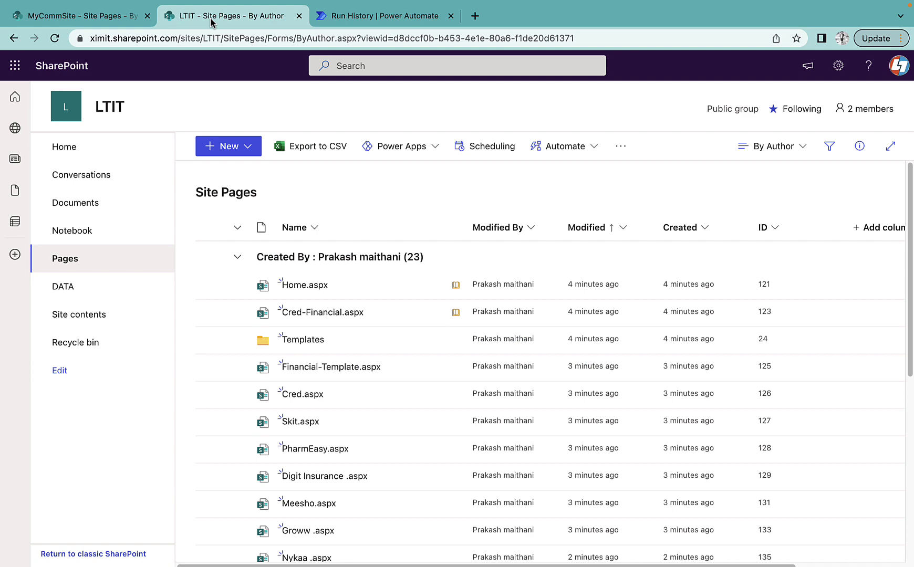
Reload the LTIT Site Pages list, look inside the Templates folder, and return to the failed run.
{"action": "left_click", "coordinate": [55, 38]}
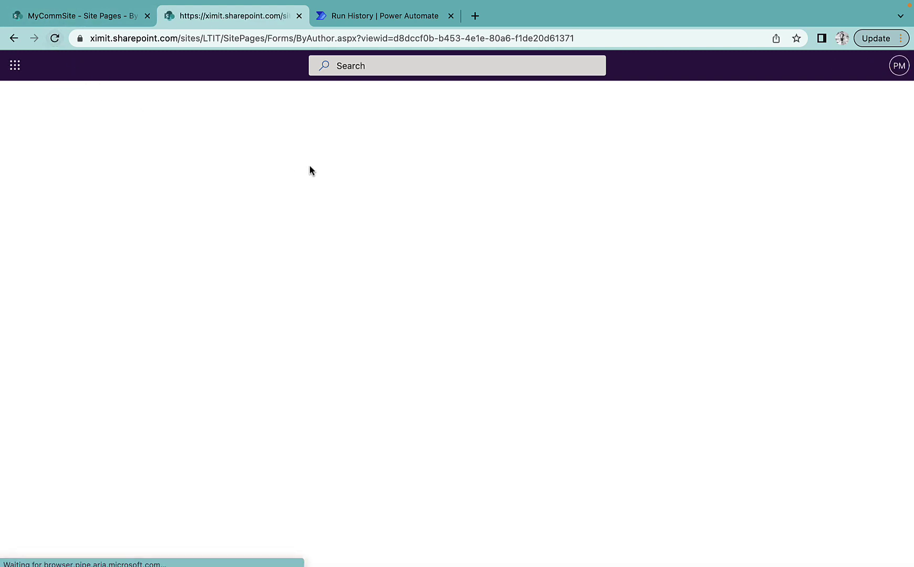
{"action": "scroll", "coordinate": [369, 402], "scroll_direction": "down", "scroll_amount": 4}
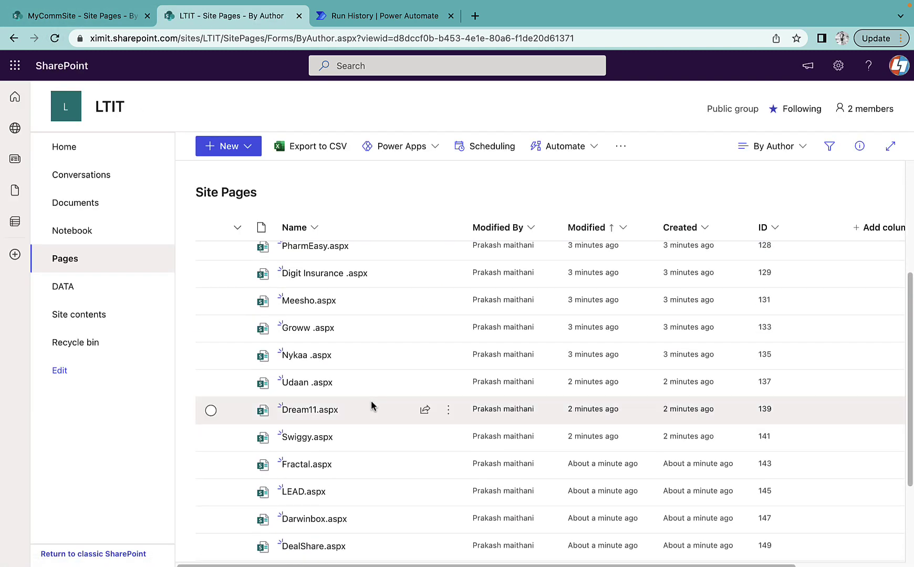
{"action": "scroll", "coordinate": [371, 406], "scroll_direction": "down", "scroll_amount": 3}
{"action": "scroll", "coordinate": [302, 348], "scroll_direction": "up", "scroll_amount": 6}
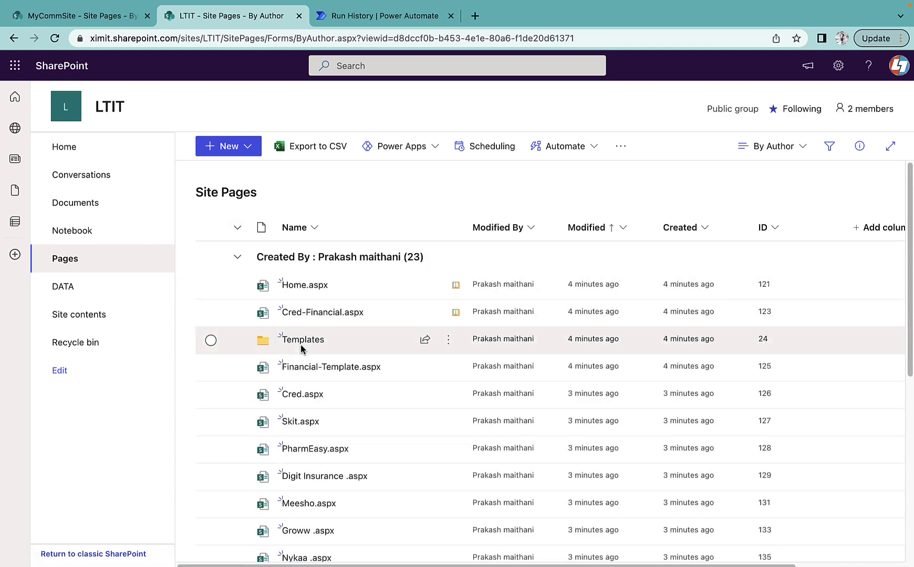
{"action": "left_click", "coordinate": [302, 347]}
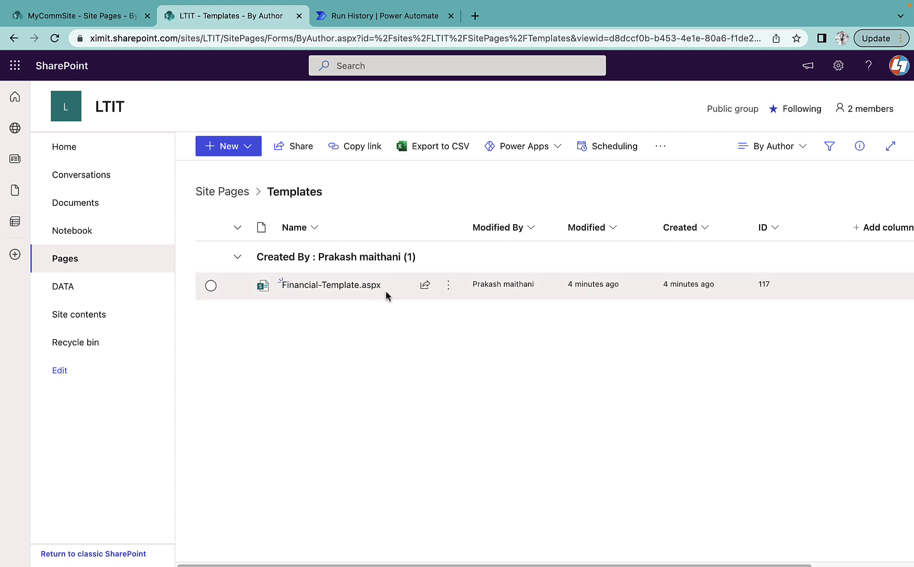
{"action": "mouse_move", "coordinate": [354, 294]}
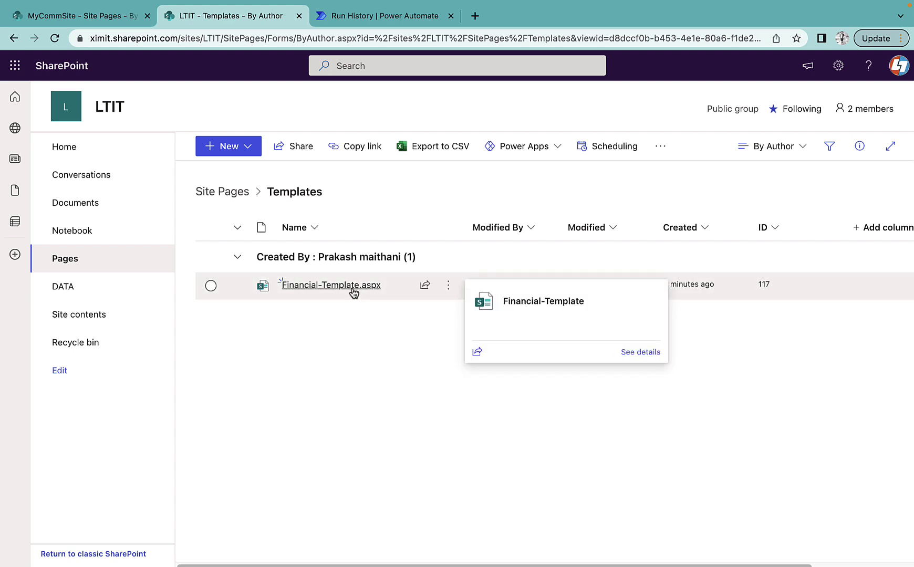
{"action": "left_click", "coordinate": [363, 18]}
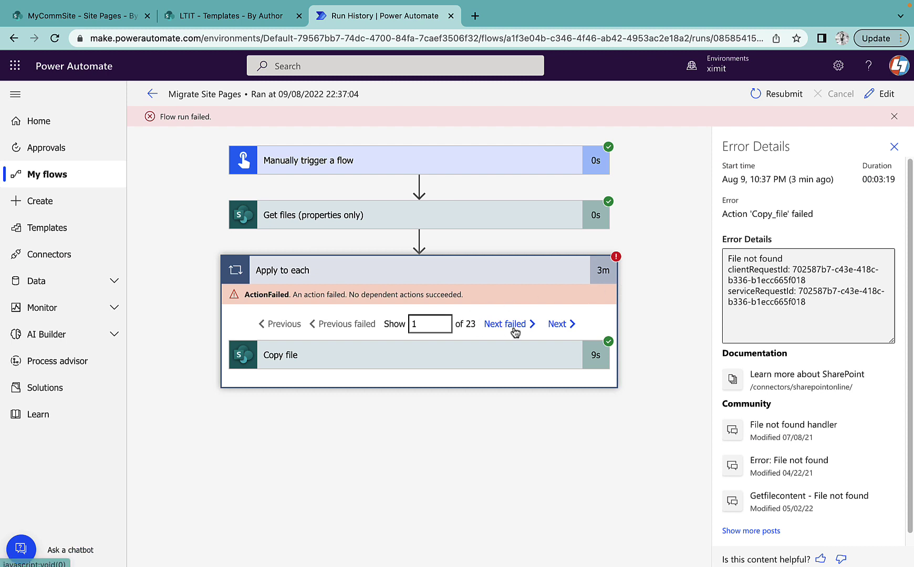
Inspect the failed Copy file step's File to Copy value SitePages%252fTemplates, then return to LTIT Templates.
{"action": "left_click", "coordinate": [514, 326]}
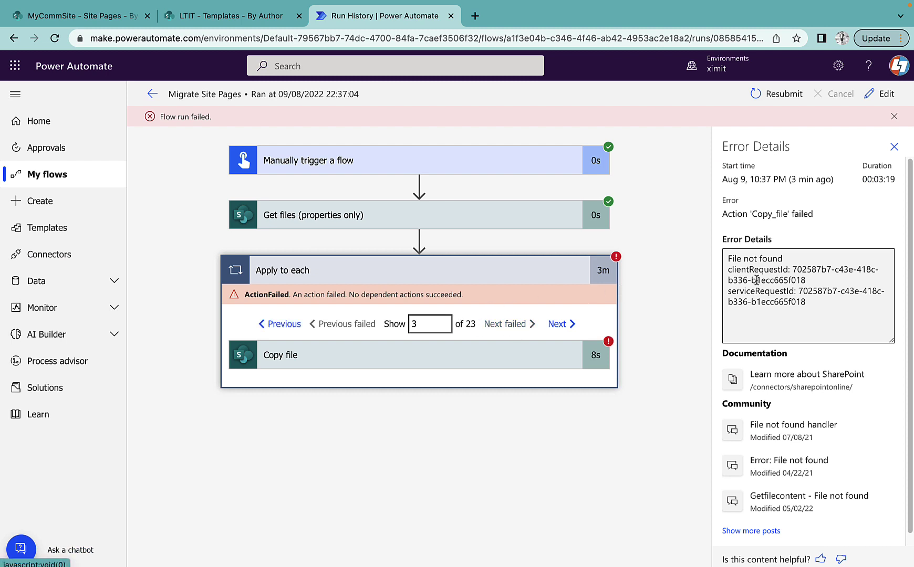
{"action": "left_click", "coordinate": [535, 362]}
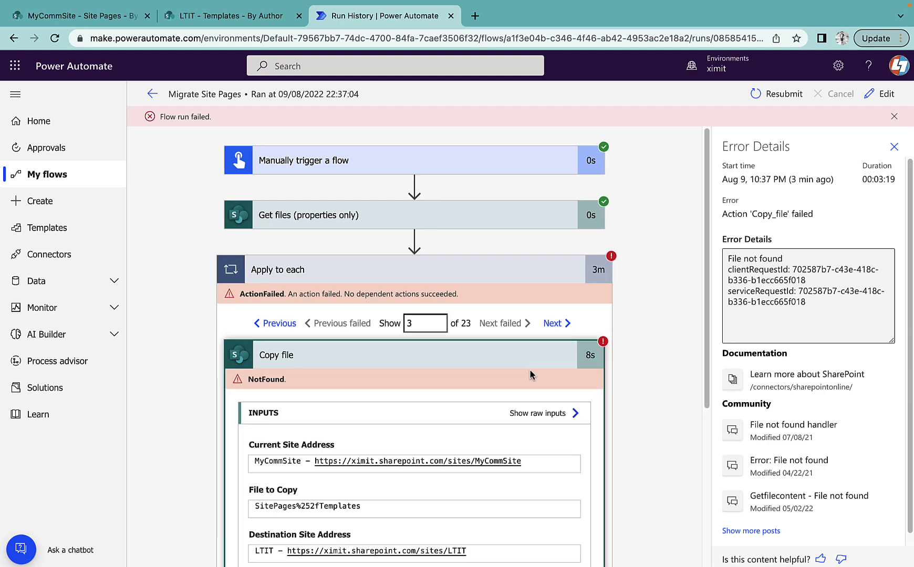
{"action": "scroll", "coordinate": [532, 374], "scroll_direction": "down", "scroll_amount": 3}
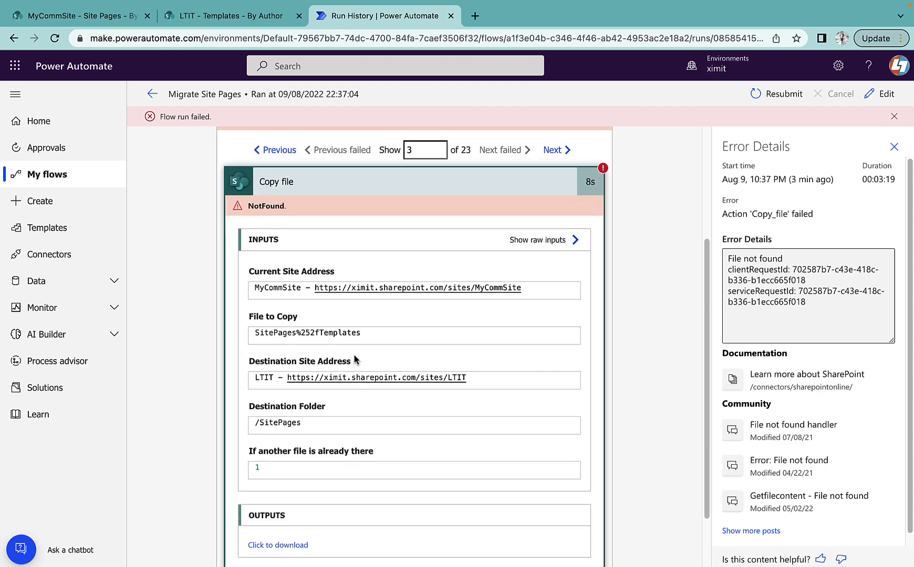
{"action": "mouse_move", "coordinate": [256, 335]}
{"action": "left_mouse_down"}
{"action": "mouse_move", "coordinate": [389, 338]}
{"action": "mouse_move", "coordinate": [261, 327]}
{"action": "left_mouse_up"}
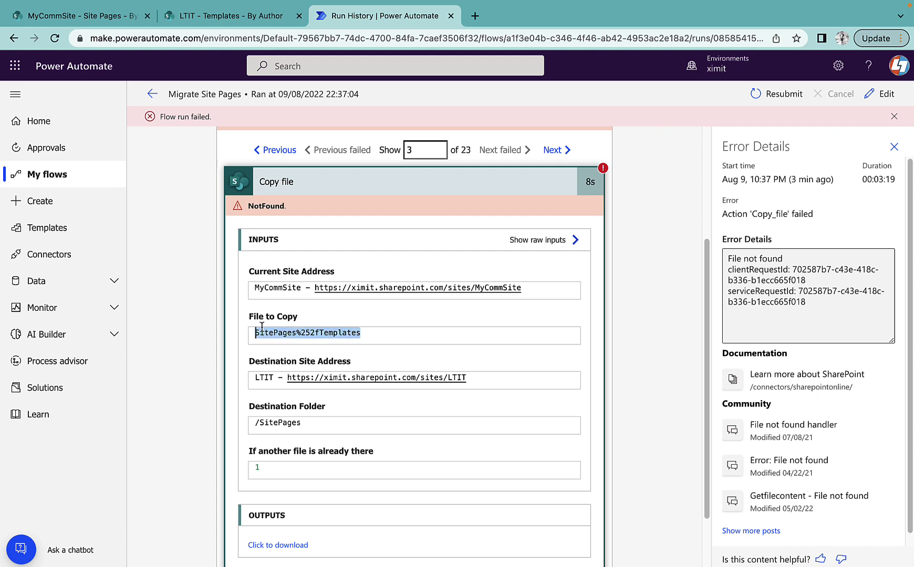
{"action": "left_click", "coordinate": [408, 339]}
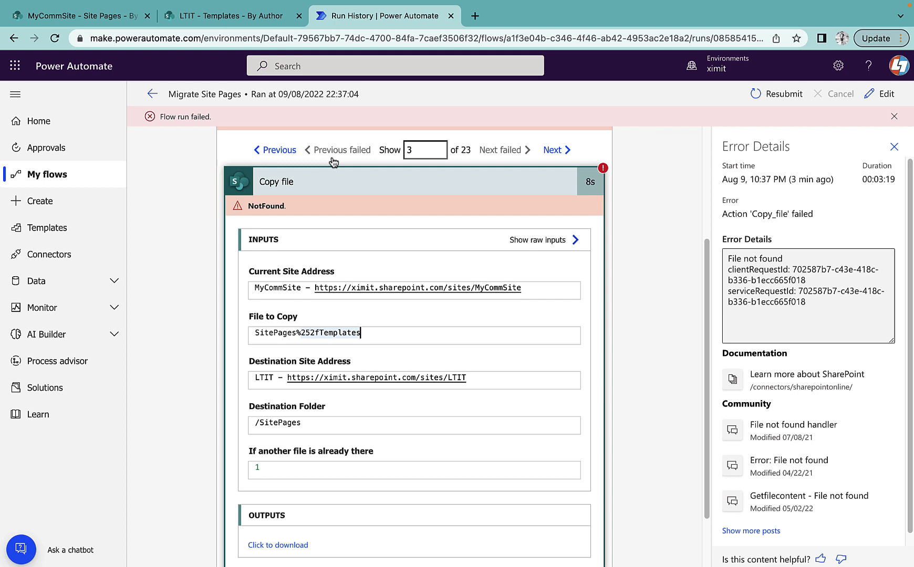
{"action": "left_click", "coordinate": [215, 19]}
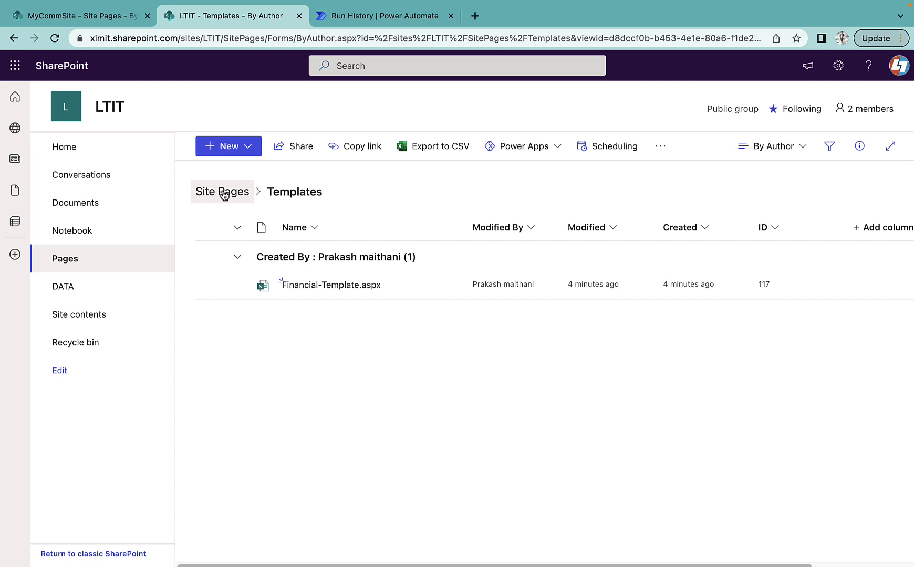
Browse MyCommSite's Site Pages, then open the full LTIT Site Pages library of copied pages.
{"action": "left_click", "coordinate": [86, 17]}
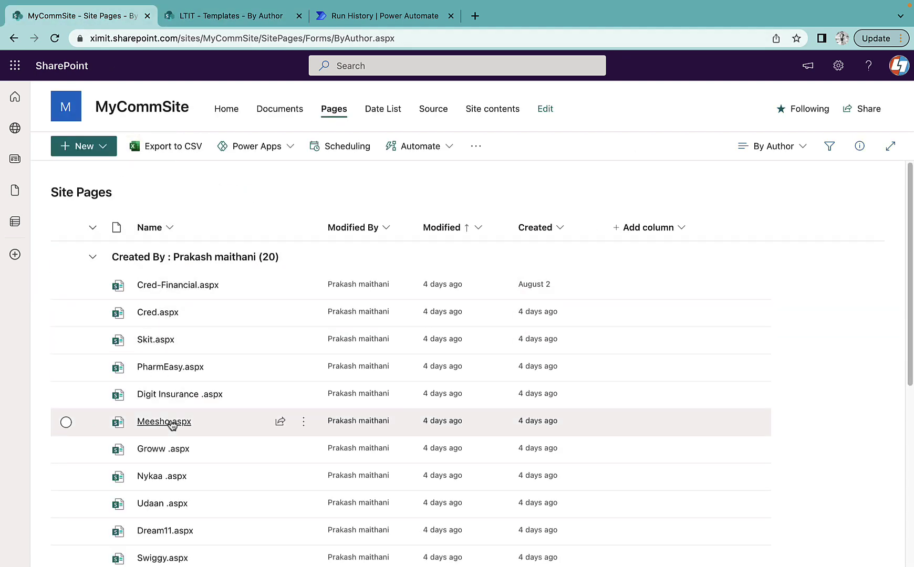
{"action": "scroll", "coordinate": [173, 422], "scroll_direction": "down", "scroll_amount": 6}
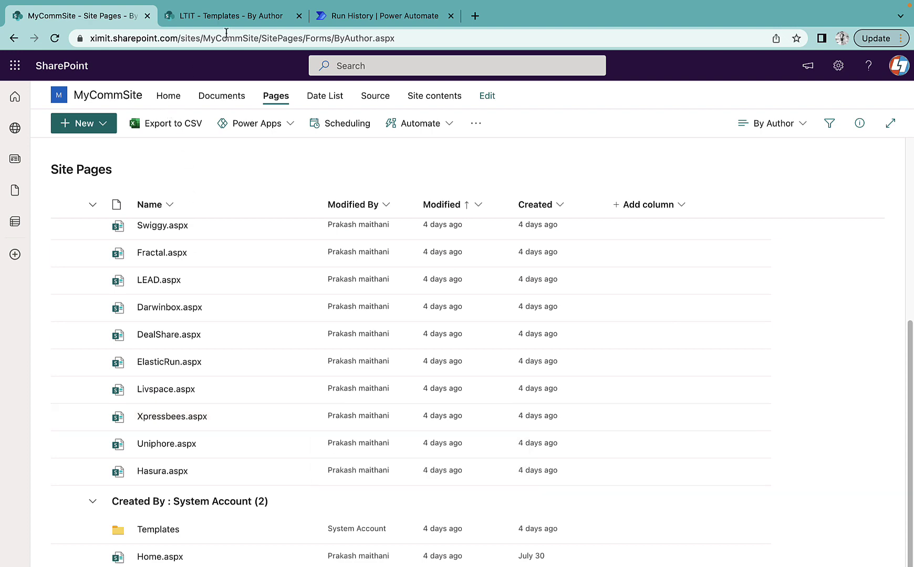
{"action": "left_click", "coordinate": [226, 16]}
{"action": "left_click", "coordinate": [231, 190]}
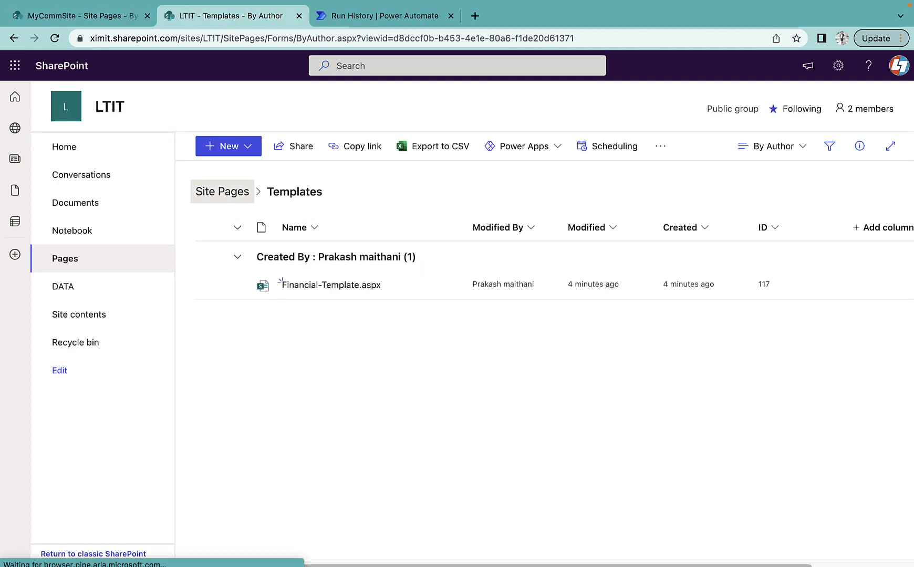
{"action": "scroll", "coordinate": [363, 398], "scroll_direction": "down", "scroll_amount": 5}
{"action": "scroll", "coordinate": [363, 396], "scroll_direction": "down", "scroll_amount": 3}
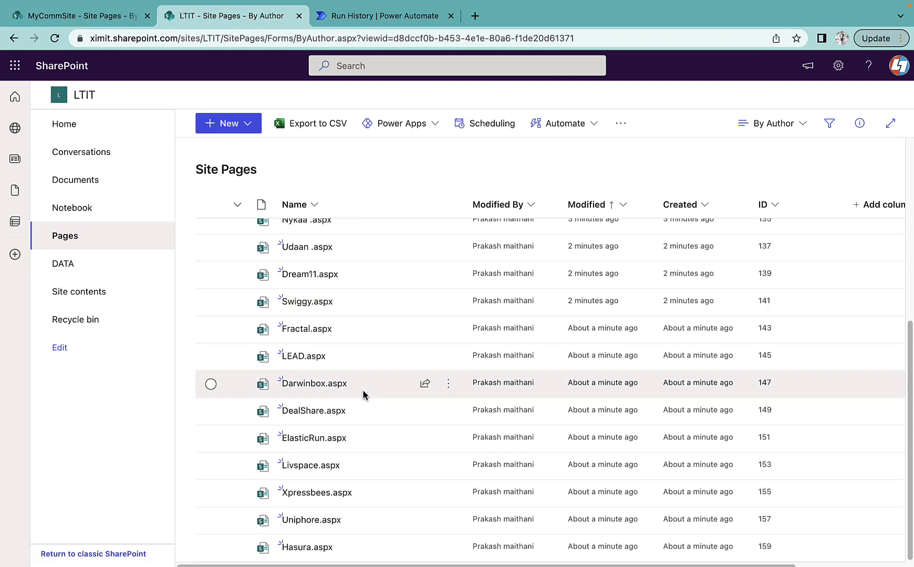
Open and scroll through the copied LEAD.aspx page on the LTIT site.
{"action": "left_click", "coordinate": [298, 356]}
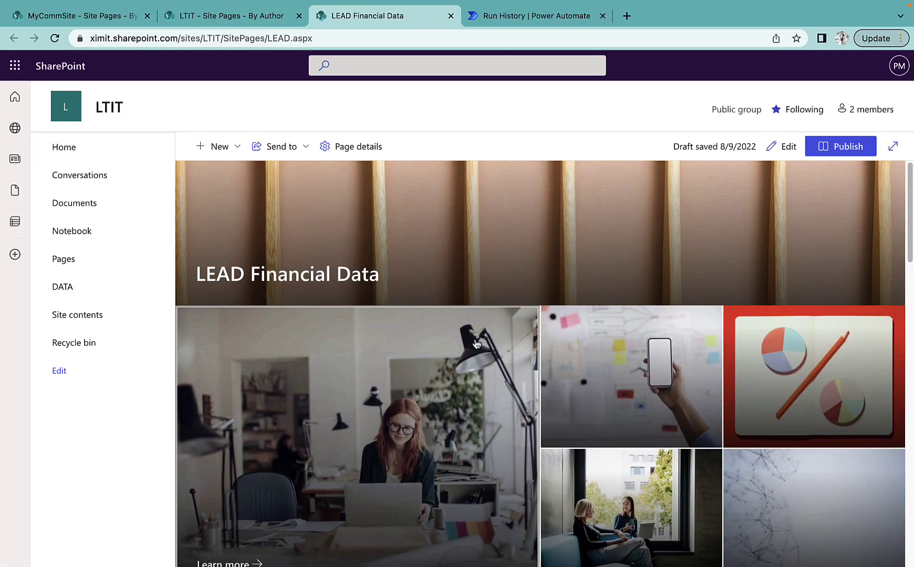
{"action": "scroll", "coordinate": [494, 367], "scroll_direction": "down", "scroll_amount": 5}
{"action": "scroll", "coordinate": [495, 371], "scroll_direction": "down", "scroll_amount": 4}
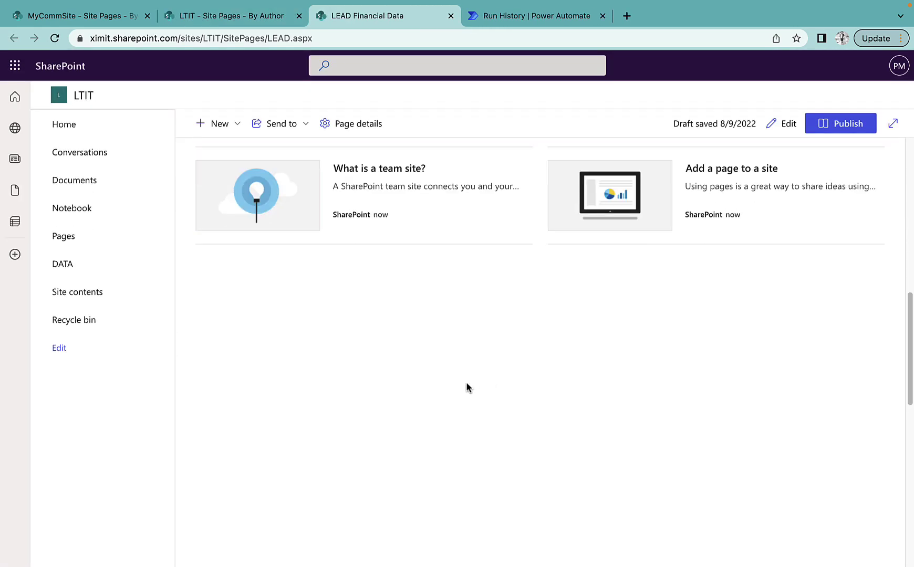
{"action": "scroll", "coordinate": [468, 388], "scroll_direction": "down", "scroll_amount": 5}
Compare it with the original LEAD.aspx on MyCommSite, then return to the LTIT copy.
{"action": "left_click", "coordinate": [88, 17]}
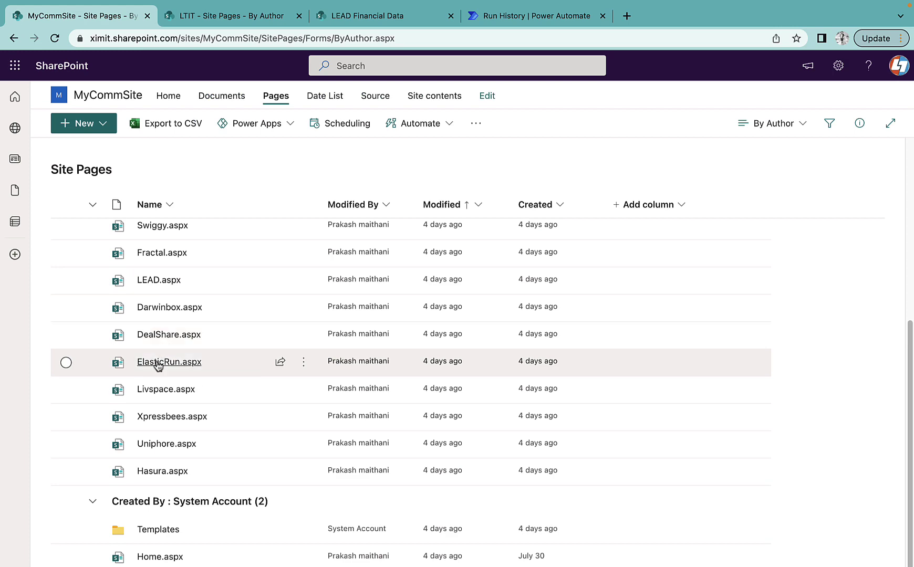
{"action": "left_click", "coordinate": [163, 280]}
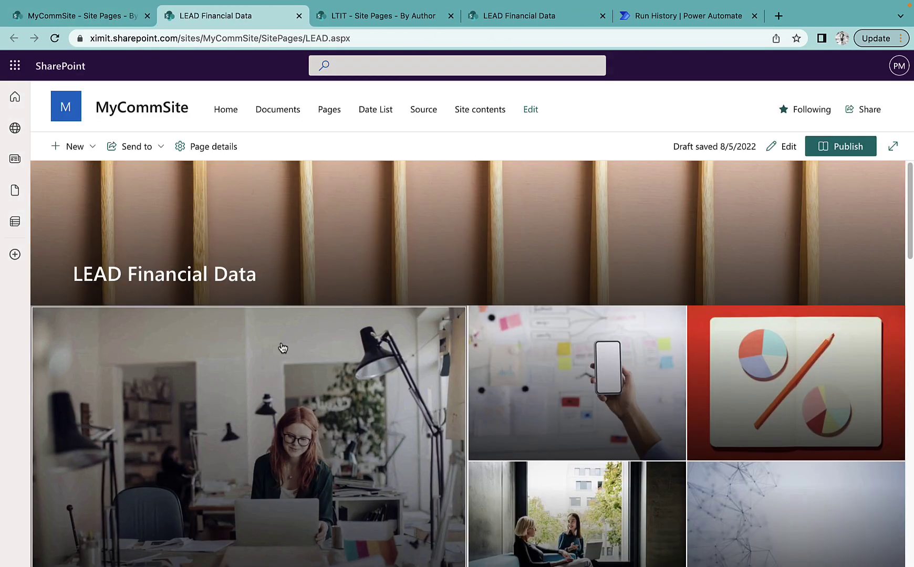
{"action": "scroll", "coordinate": [443, 374], "scroll_direction": "down", "scroll_amount": 5}
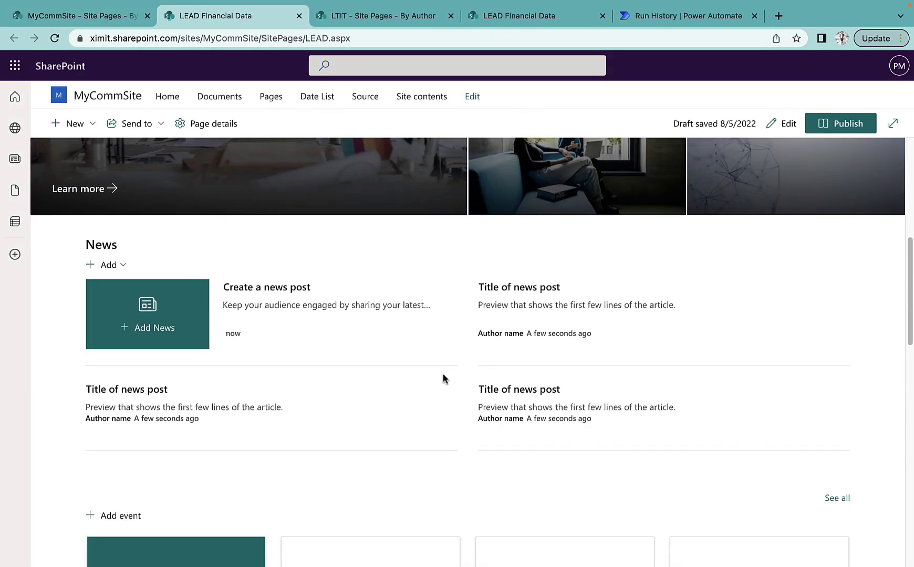
{"action": "scroll", "coordinate": [443, 378], "scroll_direction": "down", "scroll_amount": 10}
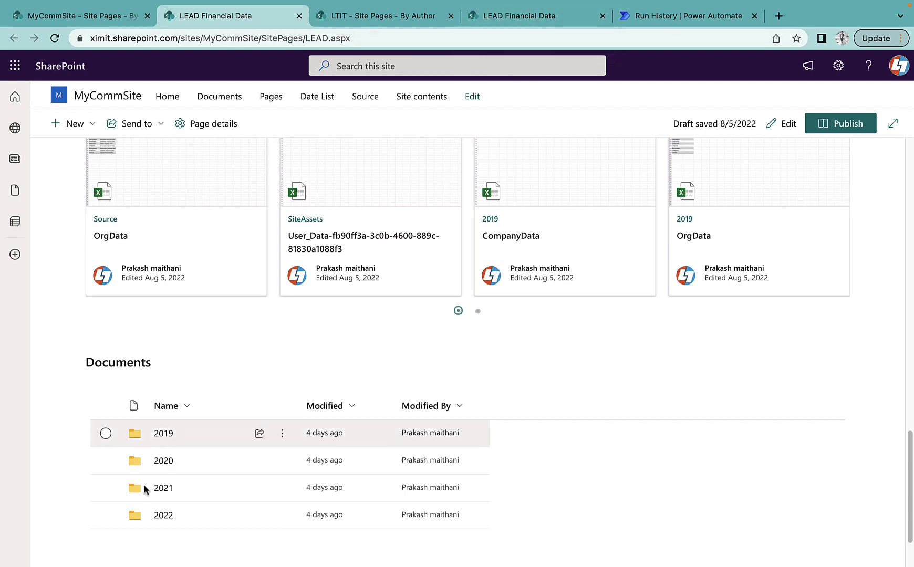
{"action": "left_click", "coordinate": [524, 19]}
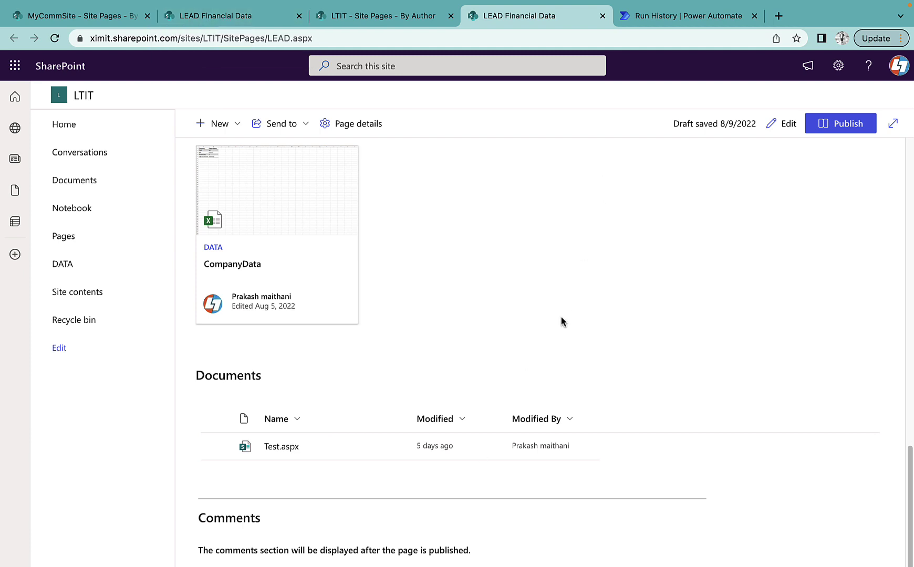
{"action": "scroll", "coordinate": [565, 310], "scroll_direction": "up", "scroll_amount": 15}
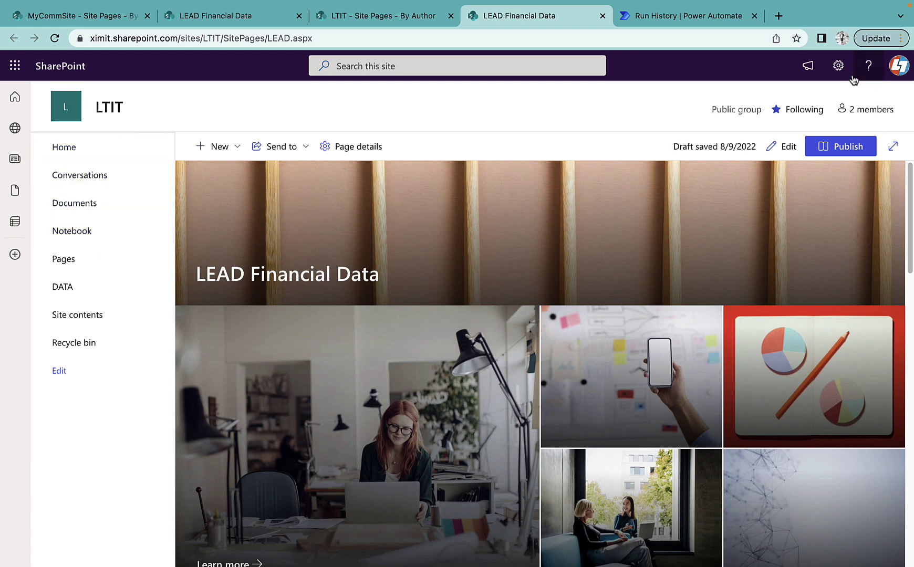
Set the LTIT site navigation to Horizontal under Change the look > Navigation and save.
{"action": "left_click", "coordinate": [839, 66]}
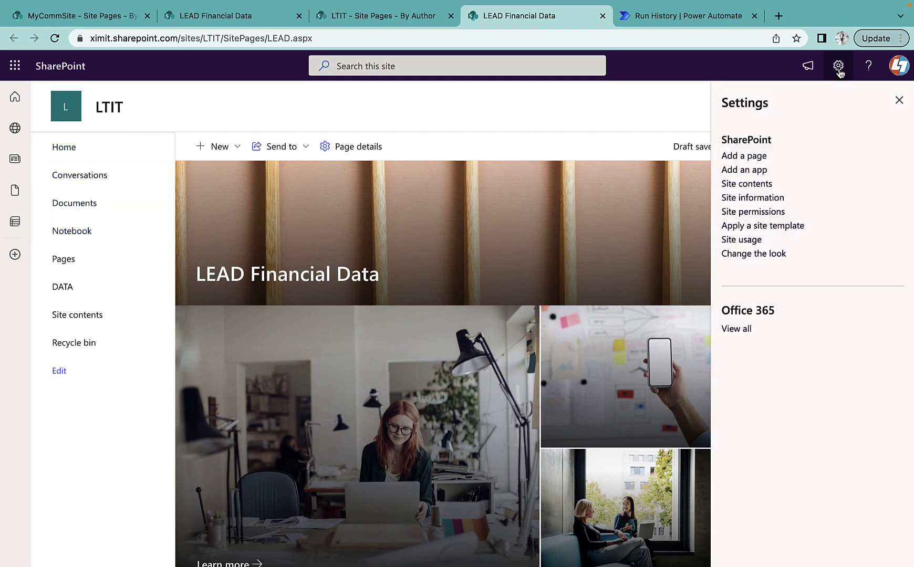
{"action": "left_click", "coordinate": [763, 257]}
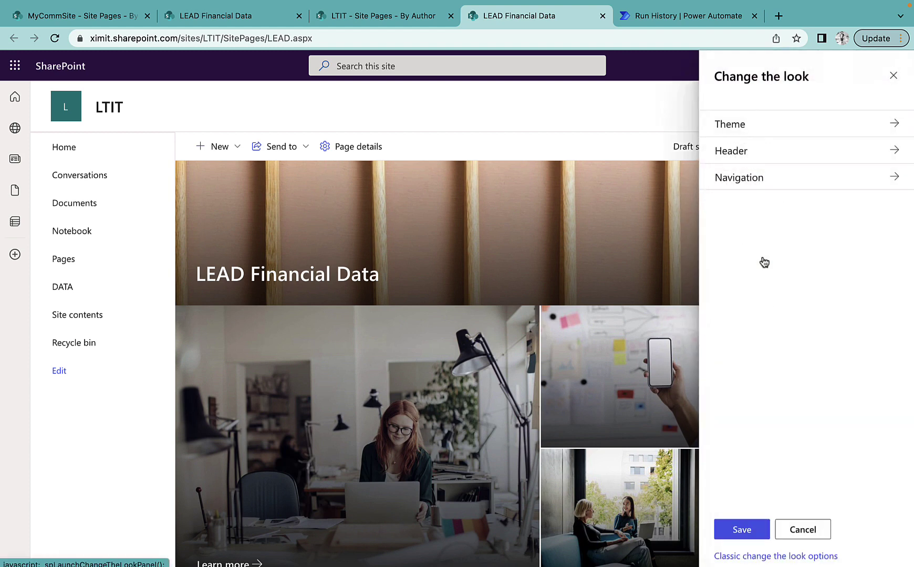
{"action": "left_click", "coordinate": [758, 184]}
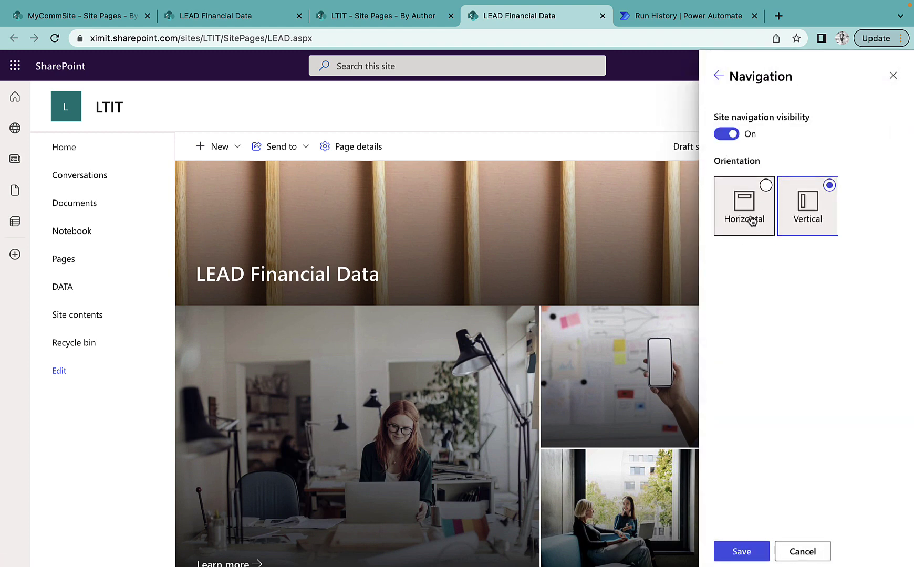
{"action": "left_click", "coordinate": [753, 221]}
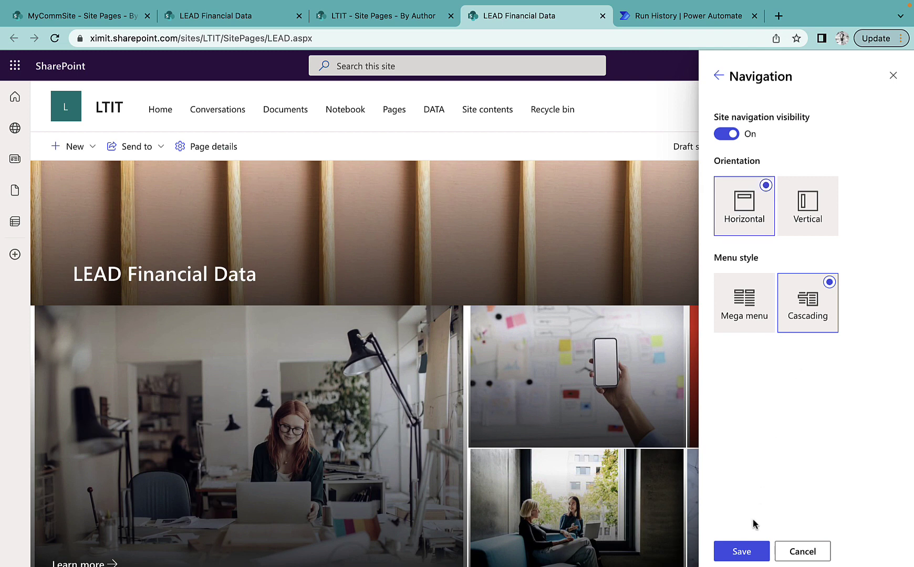
{"action": "left_click", "coordinate": [747, 552]}
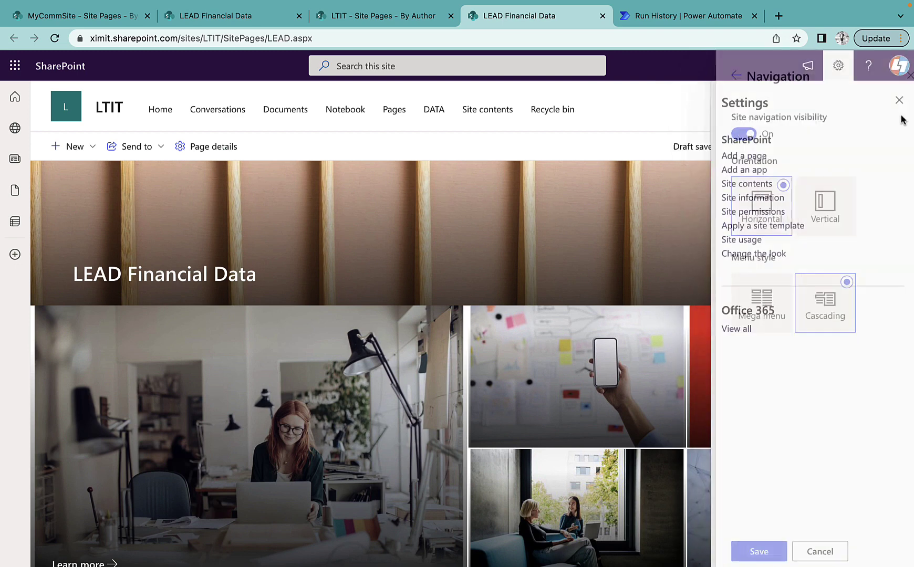
Review the LTIT LEAD page with its horizontal navigation, then go back to MyCommSite's Site Pages.
{"action": "left_click", "coordinate": [899, 101]}
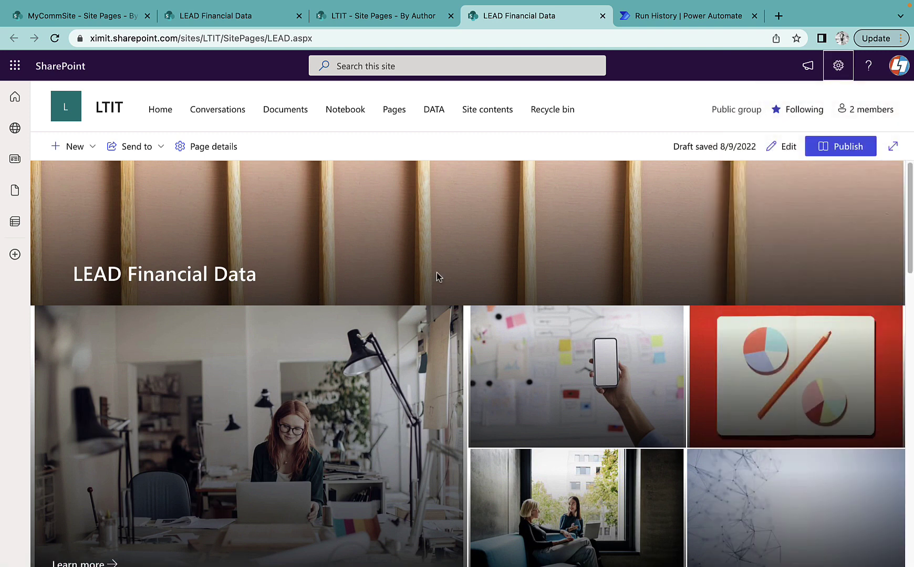
{"action": "scroll", "coordinate": [438, 305], "scroll_direction": "down", "scroll_amount": 15}
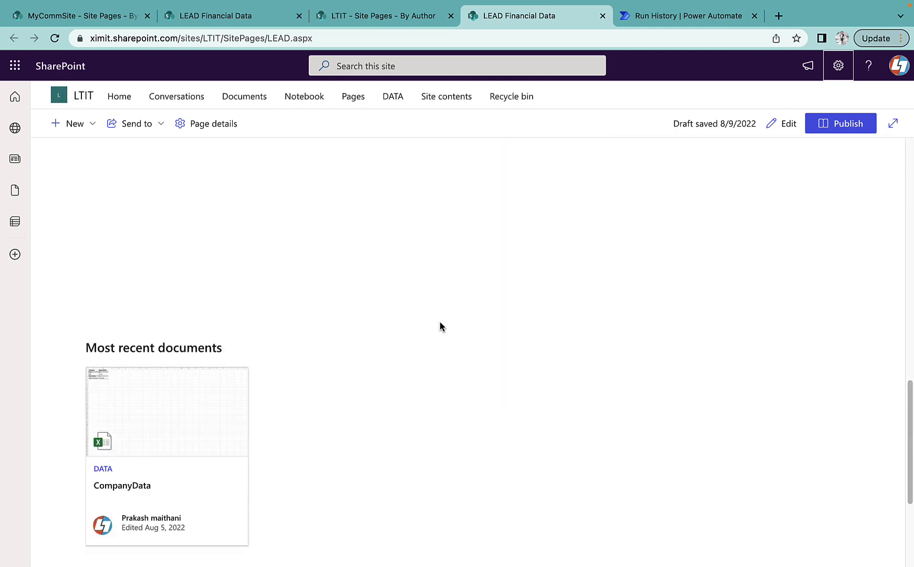
{"action": "scroll", "coordinate": [440, 322], "scroll_direction": "down", "scroll_amount": 3}
{"action": "scroll", "coordinate": [441, 325], "scroll_direction": "up", "scroll_amount": 20}
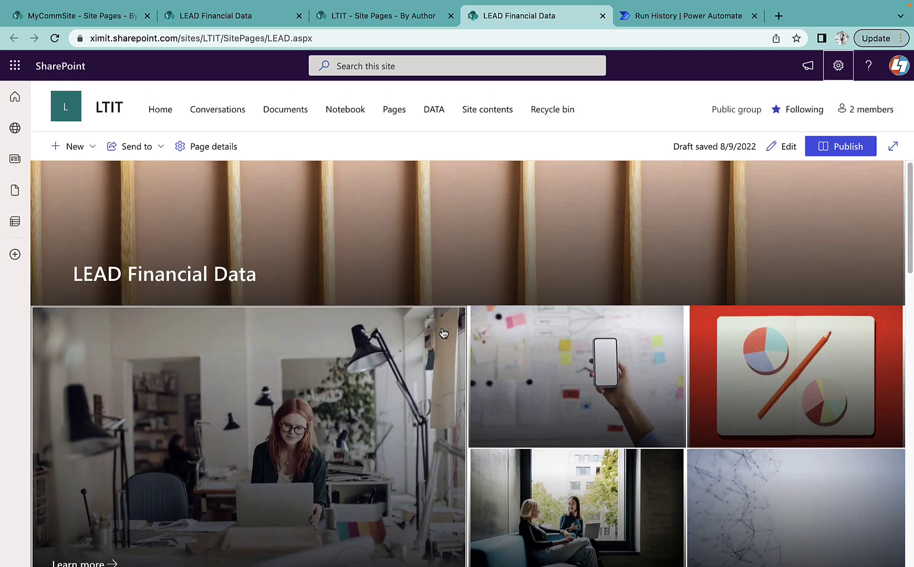
{"action": "left_click", "coordinate": [83, 17]}
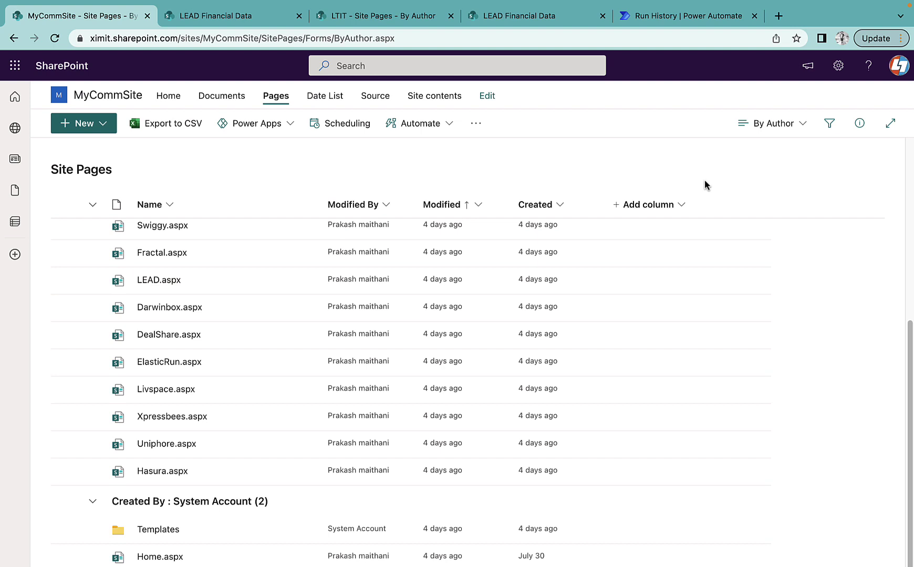